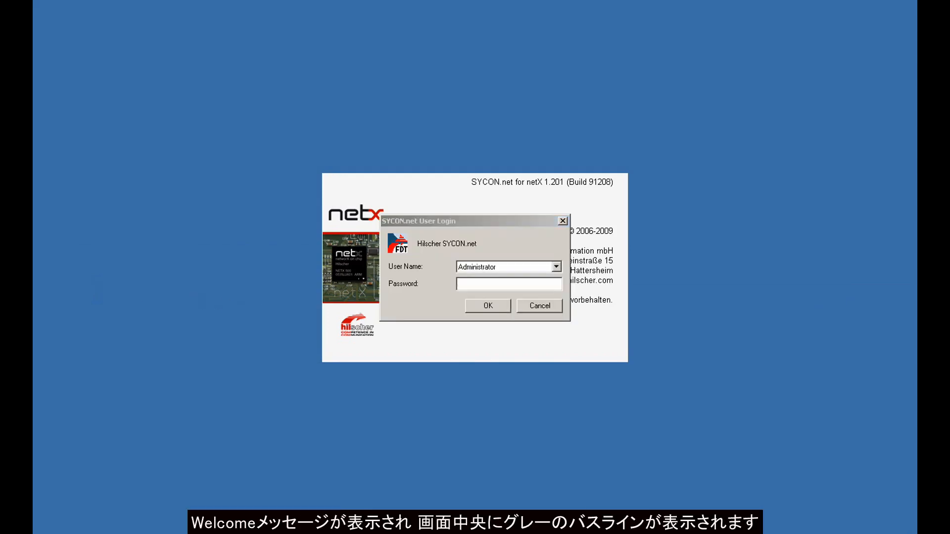
Log in as Administrator and add the PROFINET IO gateway / stand-alone slave NT 100-XX-XX to the bus line
click(488, 306)
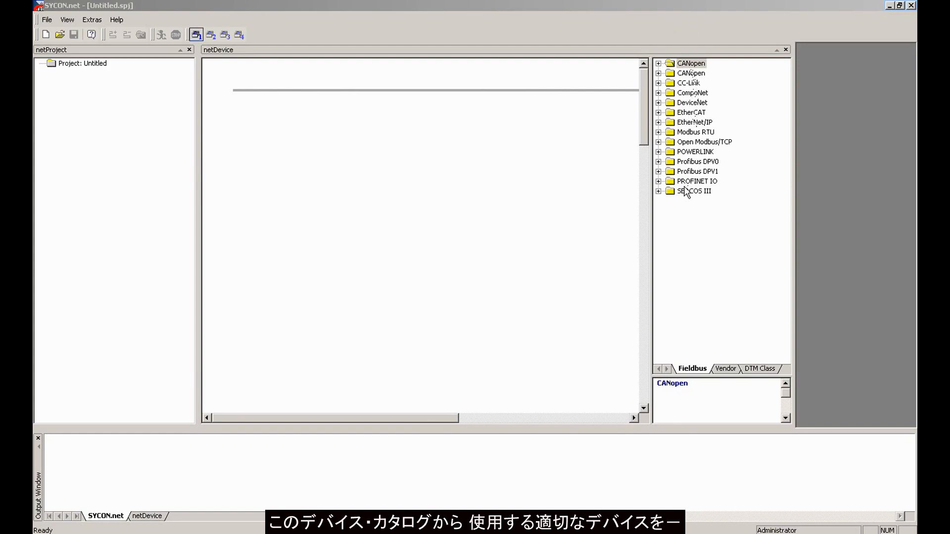
click(659, 181)
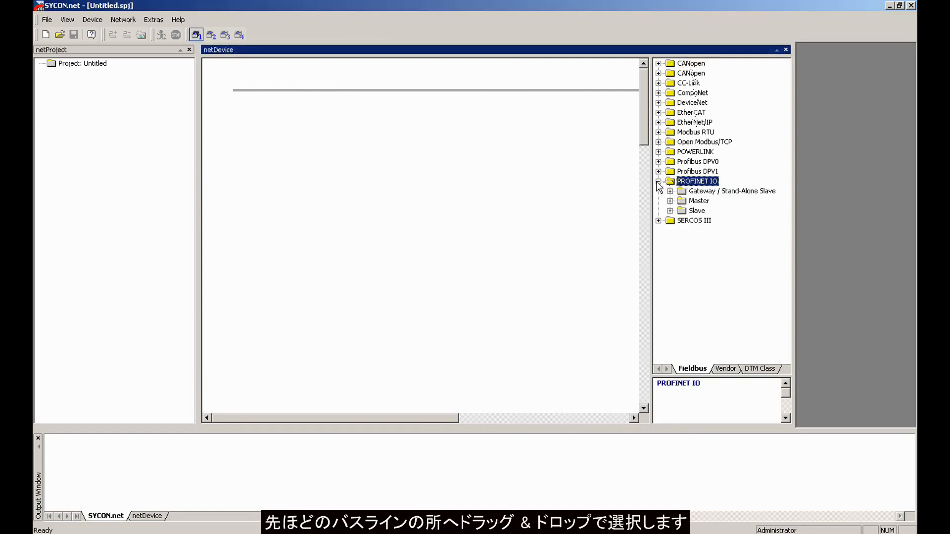
click(664, 192)
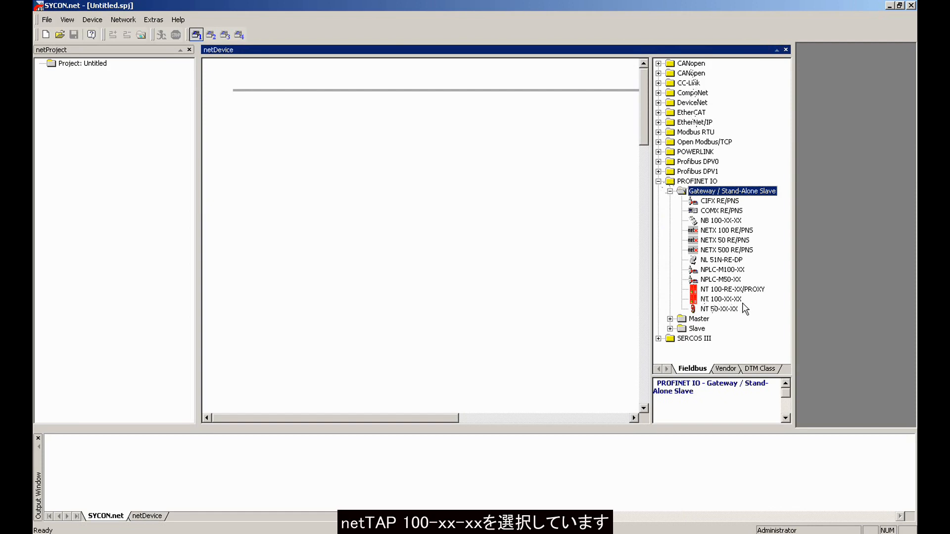
drag(722, 300, 298, 214)
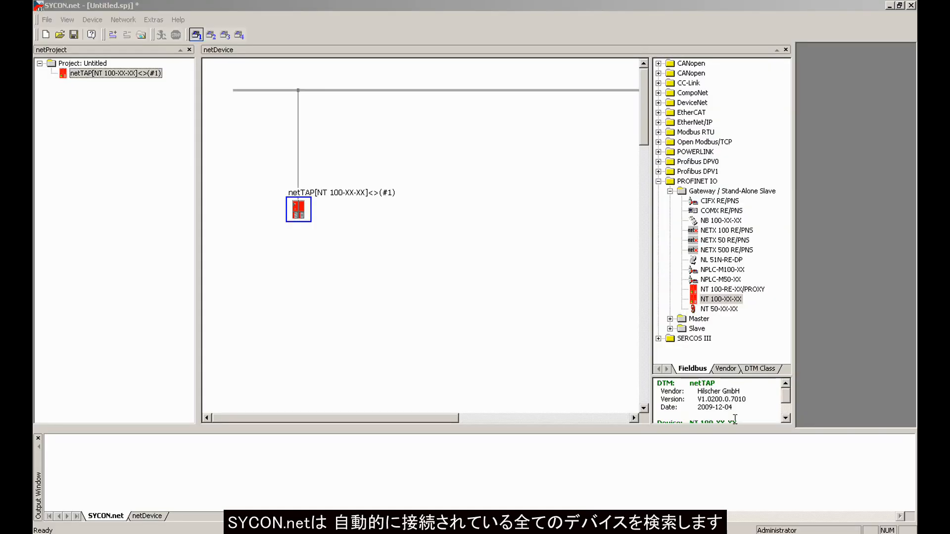
Assign the detected NT 100-RE-DP hardware to the netTAP gateway and apply the assignment
double_click(299, 211)
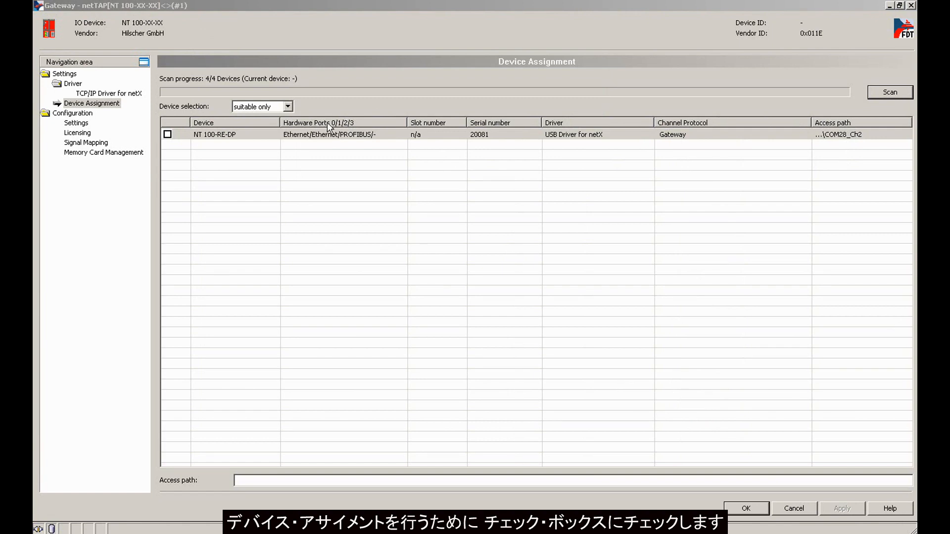
click(167, 134)
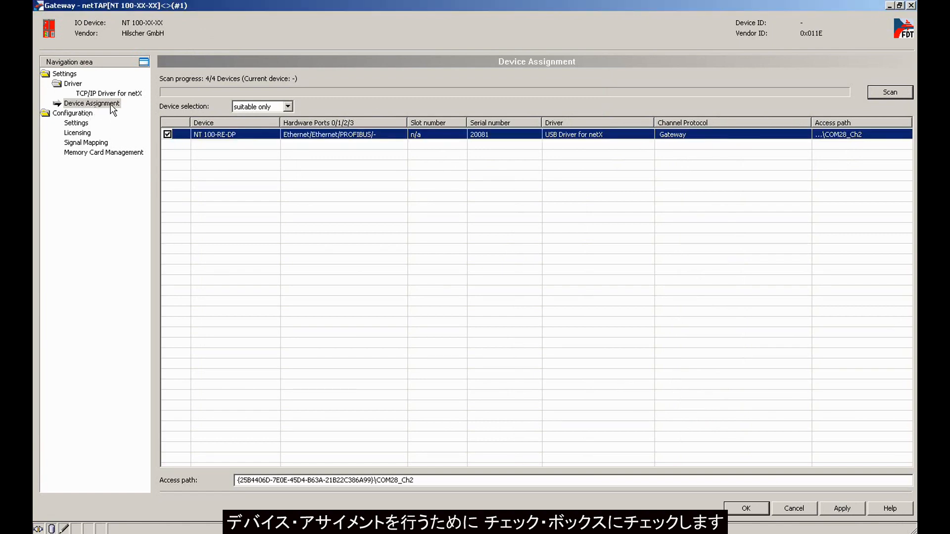
click(833, 508)
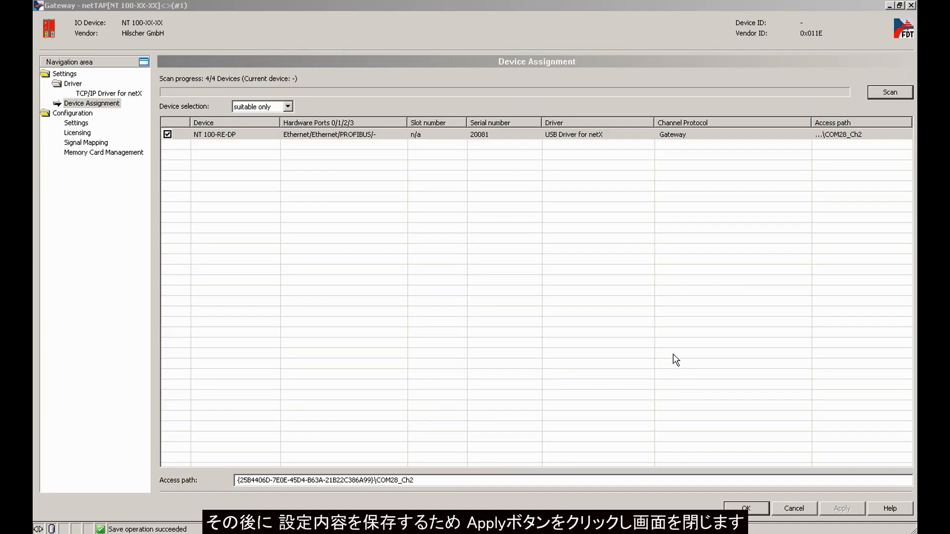
Set the gateway's primary network (Port X2) to PROFINET IO Device and its secondary network (Port X3) to PROFIBUS-DP Master
click(82, 124)
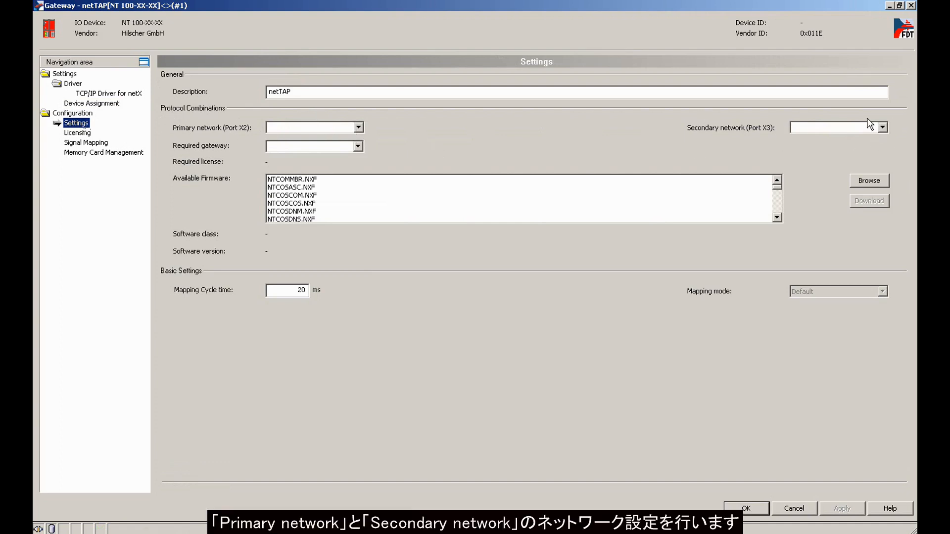
click(358, 128)
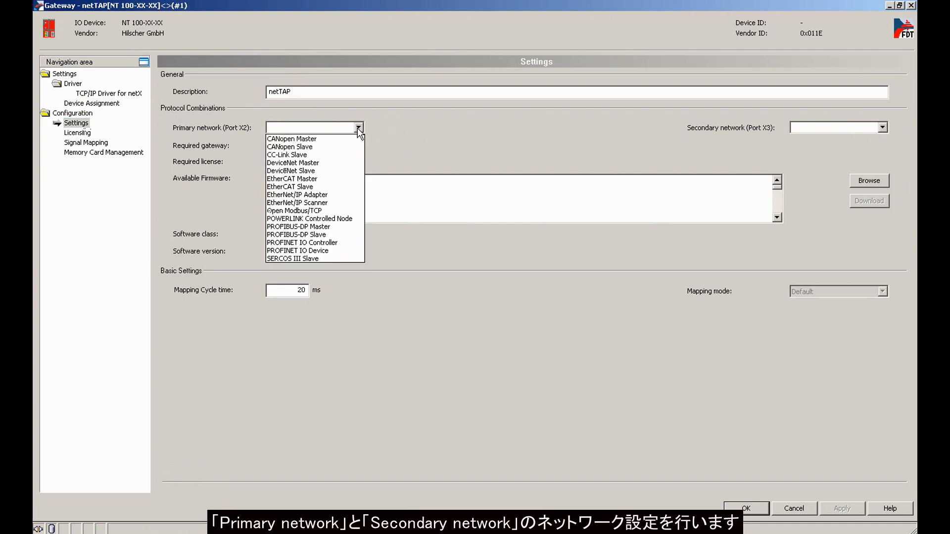
click(331, 250)
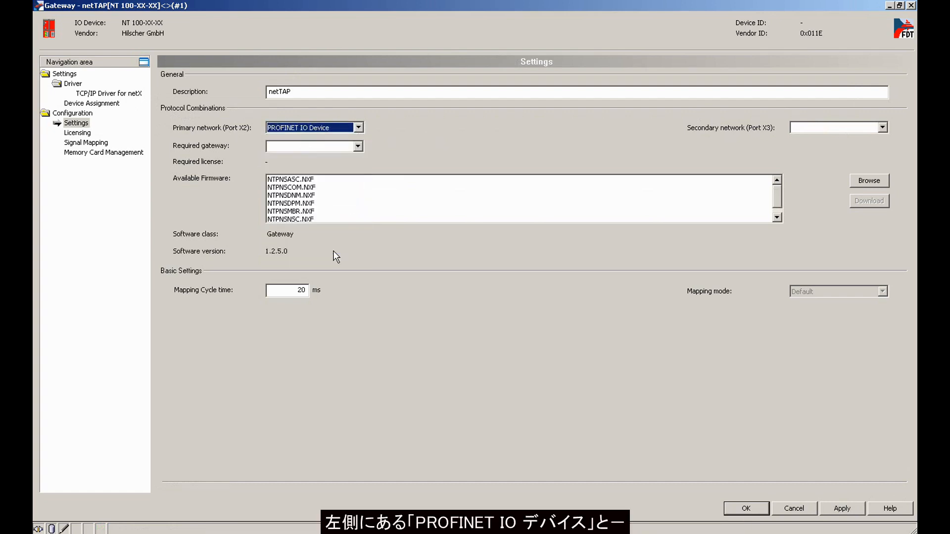
click(883, 127)
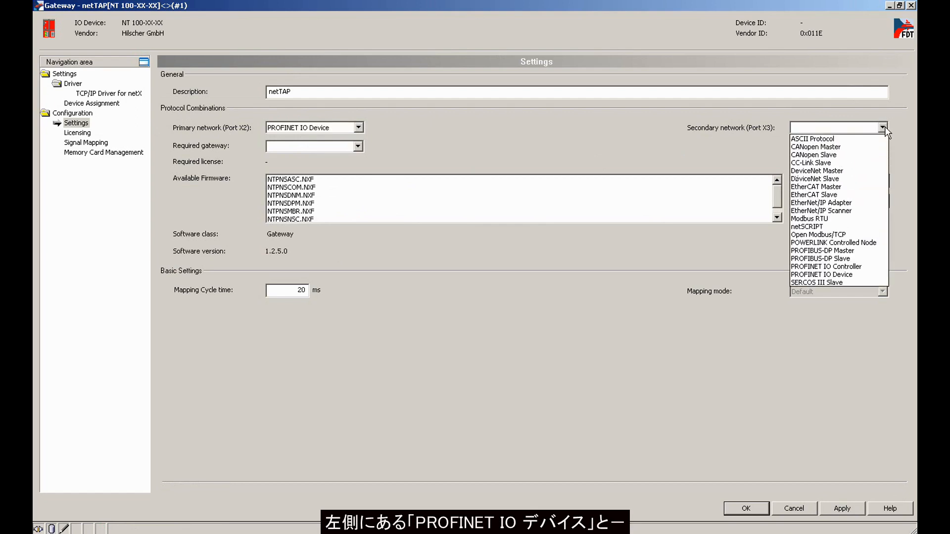
click(821, 250)
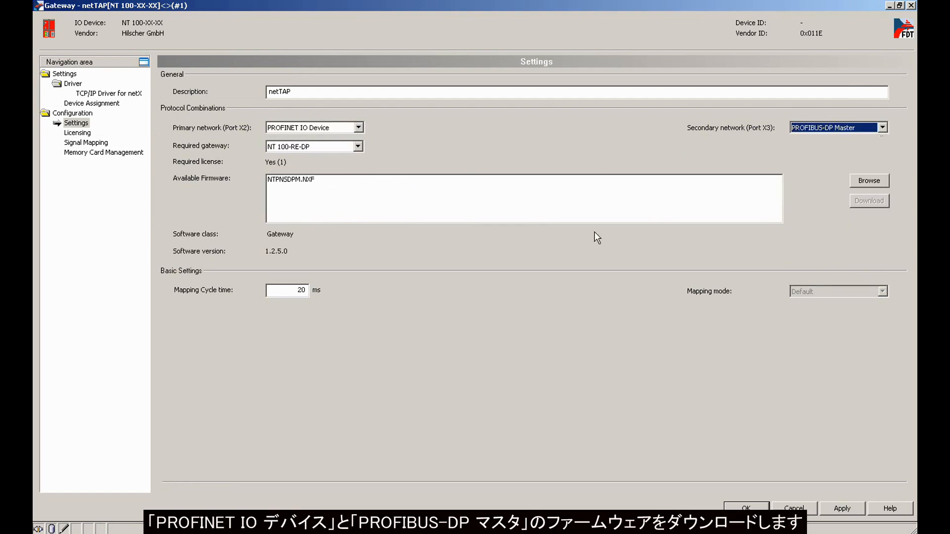
Download the firmware NTPNSDPM.NXF to the gateway, overwriting the existing firmware
click(312, 180)
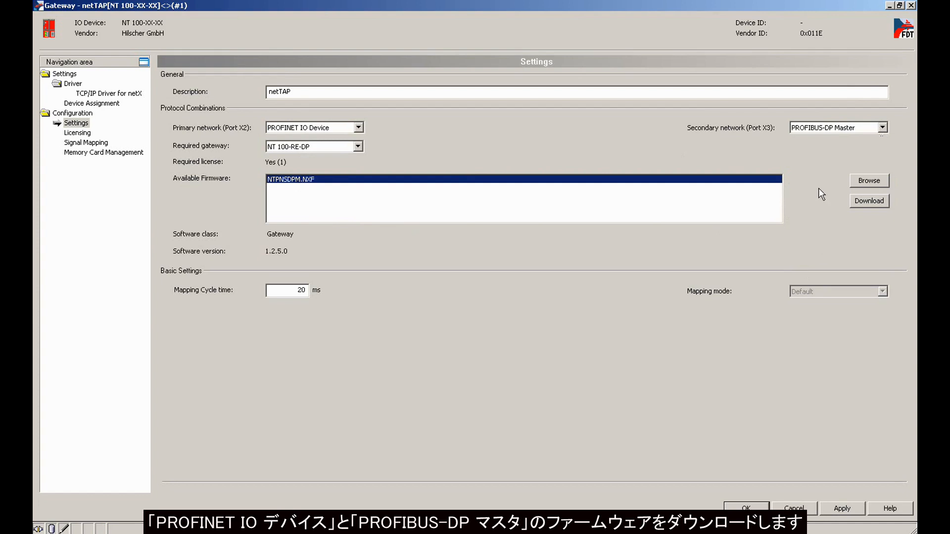
click(853, 198)
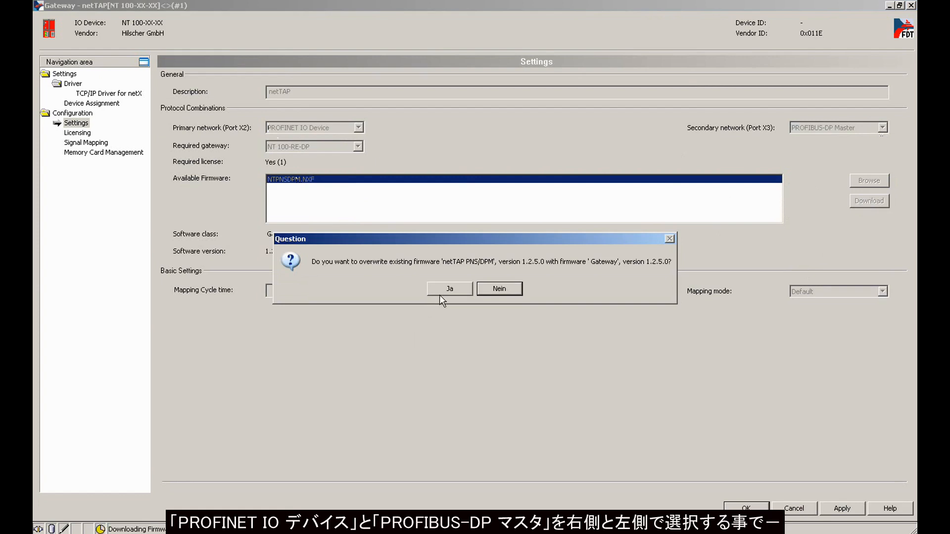
click(448, 292)
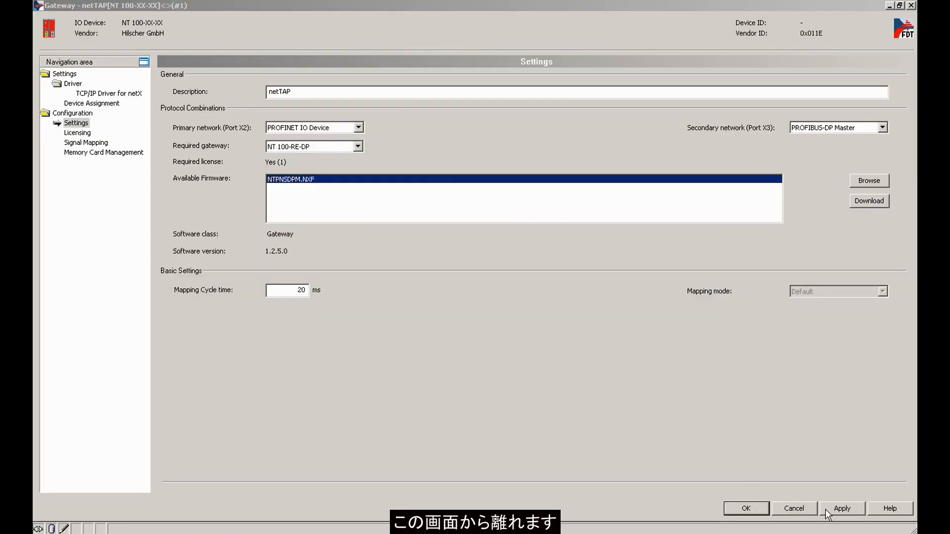
Accept the gateway configuration and lengthen the netTAP's PROFIBUS master line in the network view
click(742, 509)
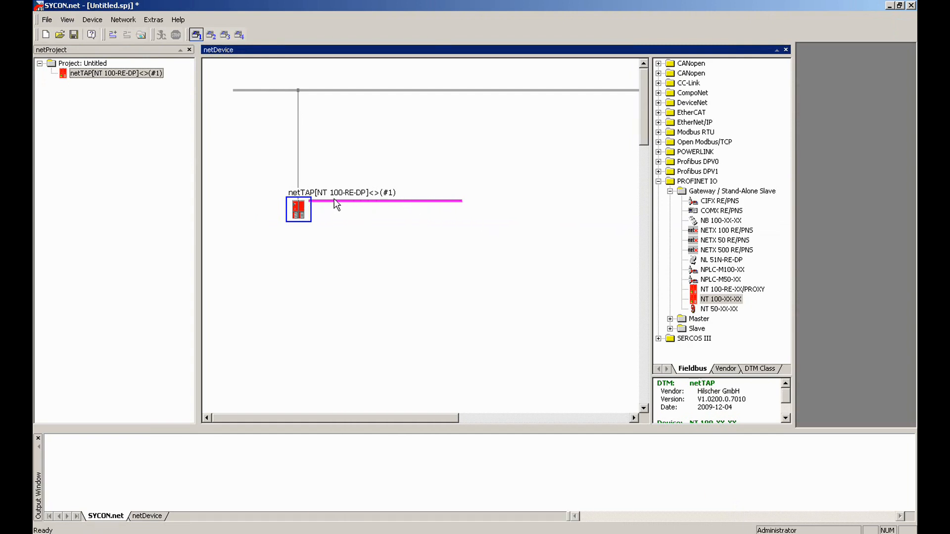
drag(461, 200, 539, 201)
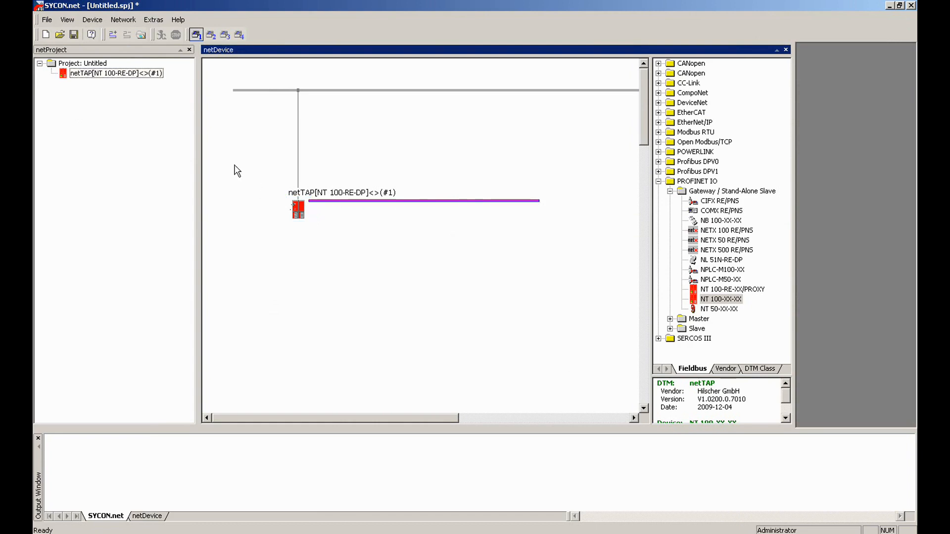
Import the PROFIBUS GSD device description siem802c.gsd from FLASH DISK (L:), overwriting the existing file, and reload the device catalog
click(151, 21)
mouse_move(123, 20)
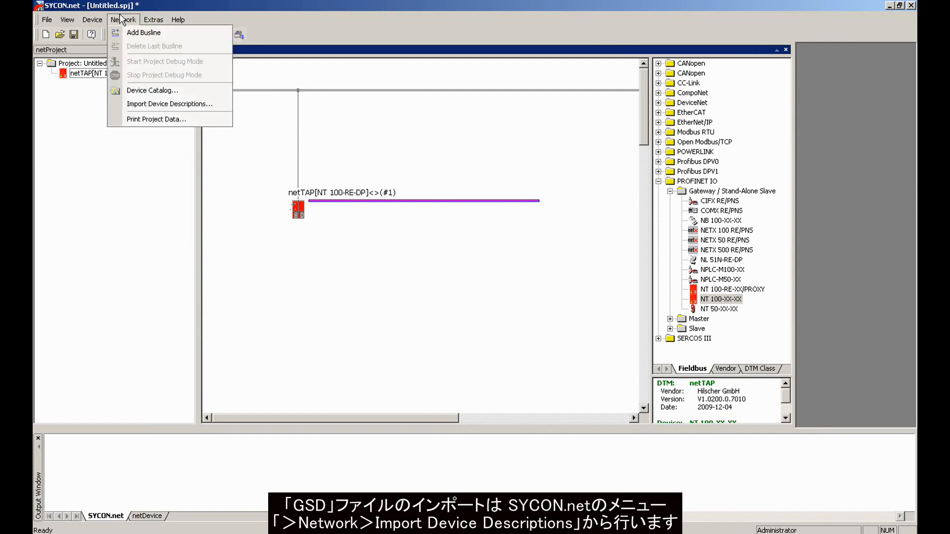
click(147, 104)
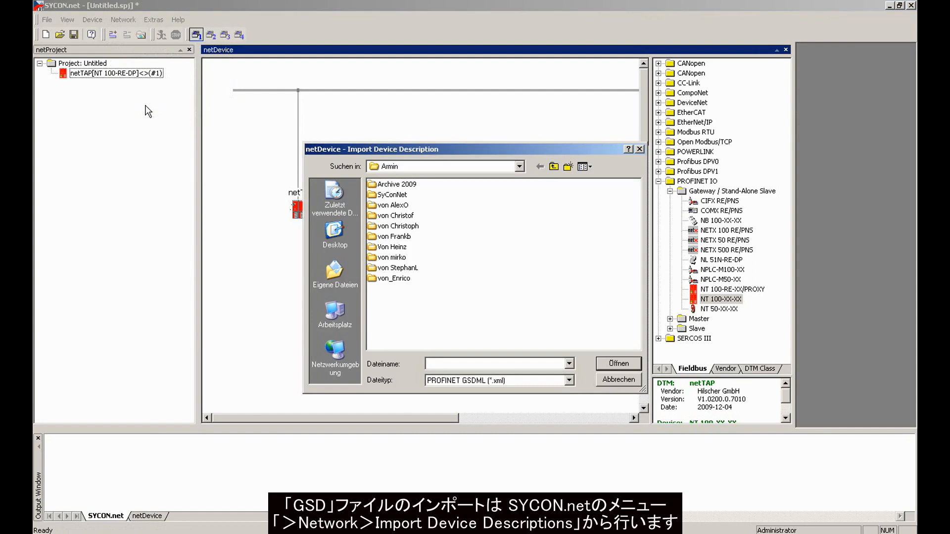
click(519, 167)
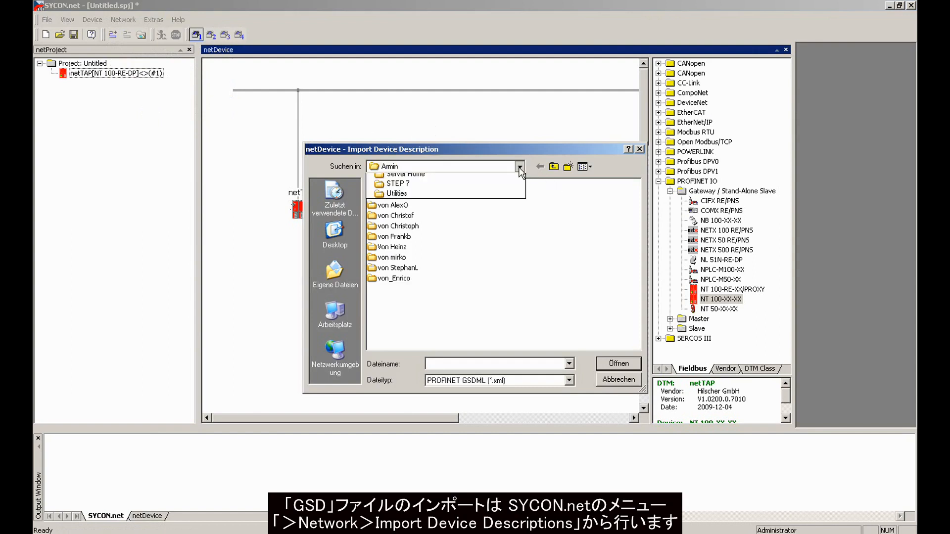
click(426, 316)
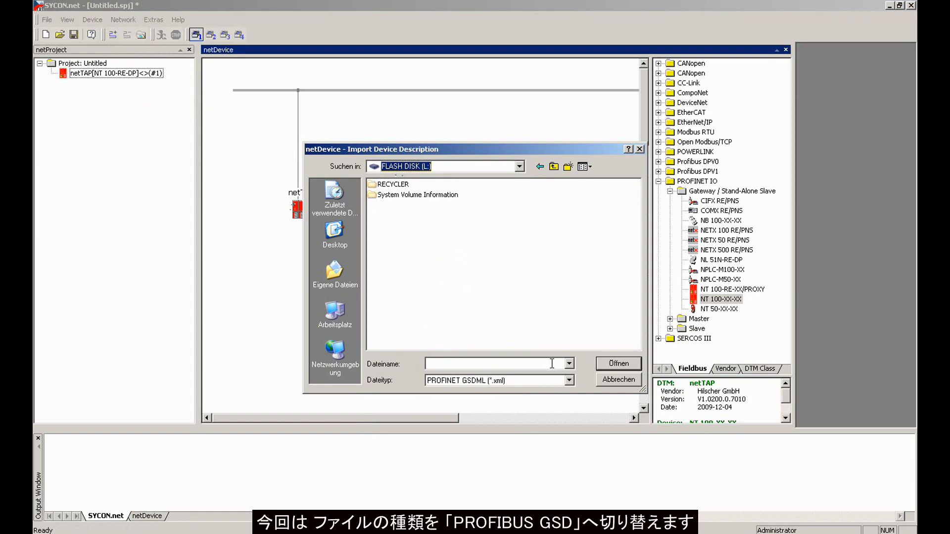
click(570, 380)
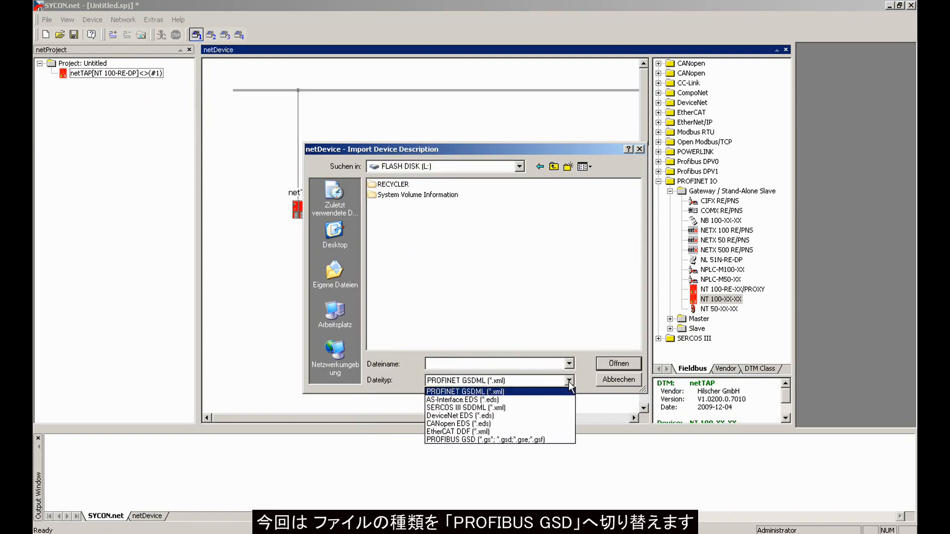
click(487, 440)
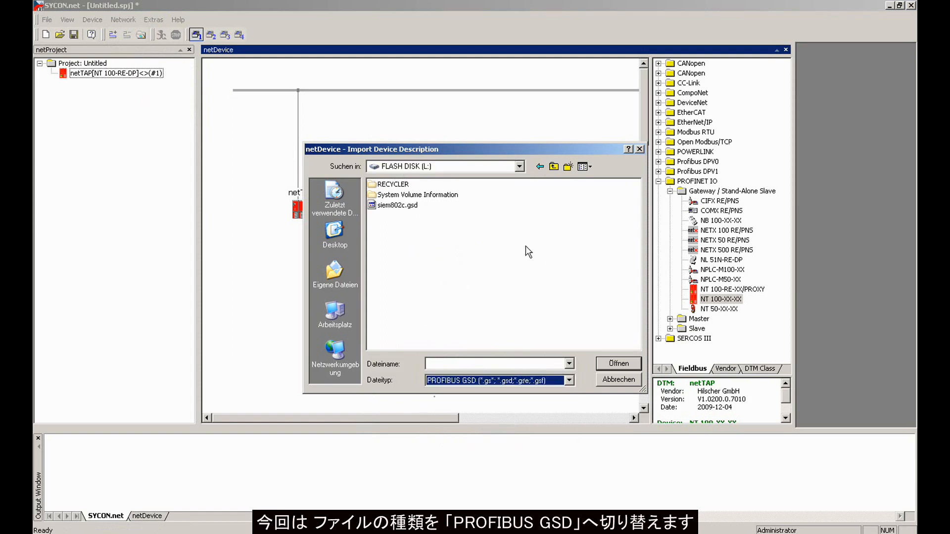
click(405, 205)
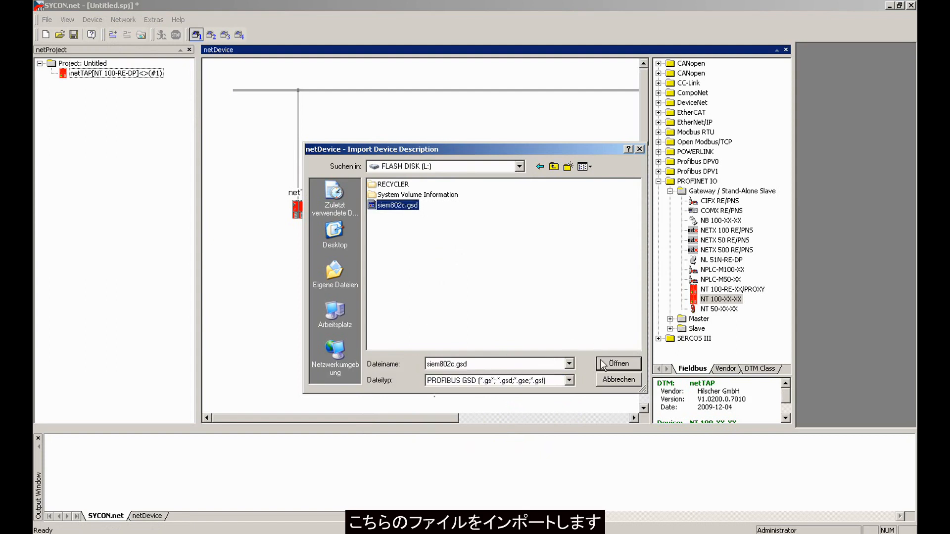
click(618, 364)
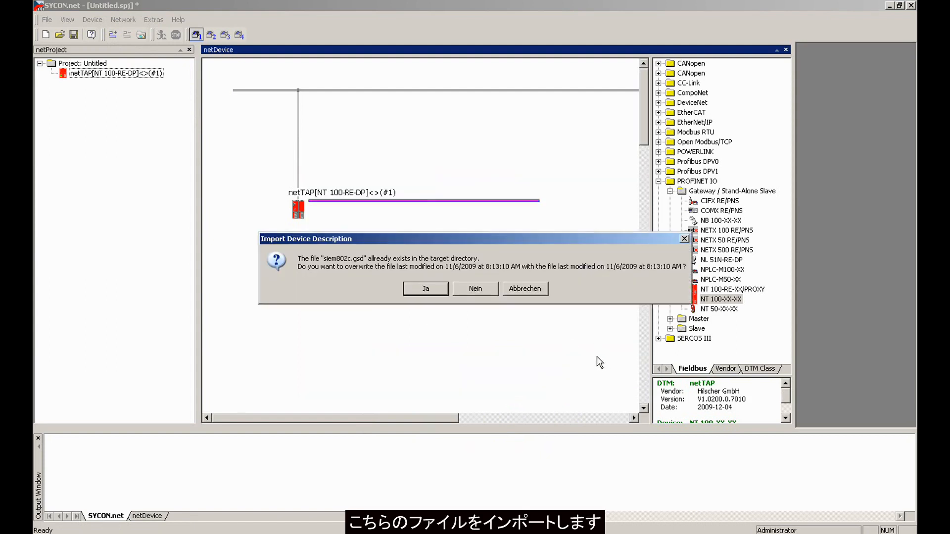
click(429, 292)
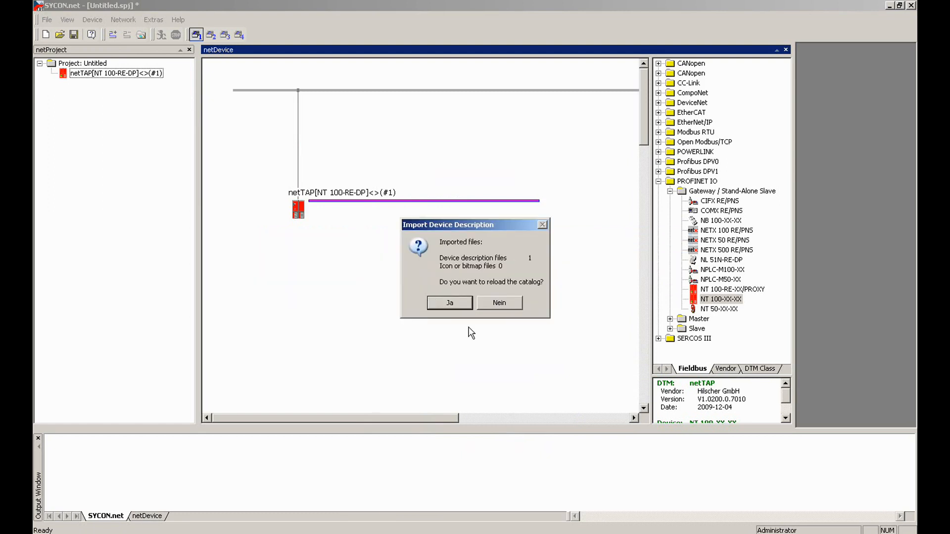
click(452, 303)
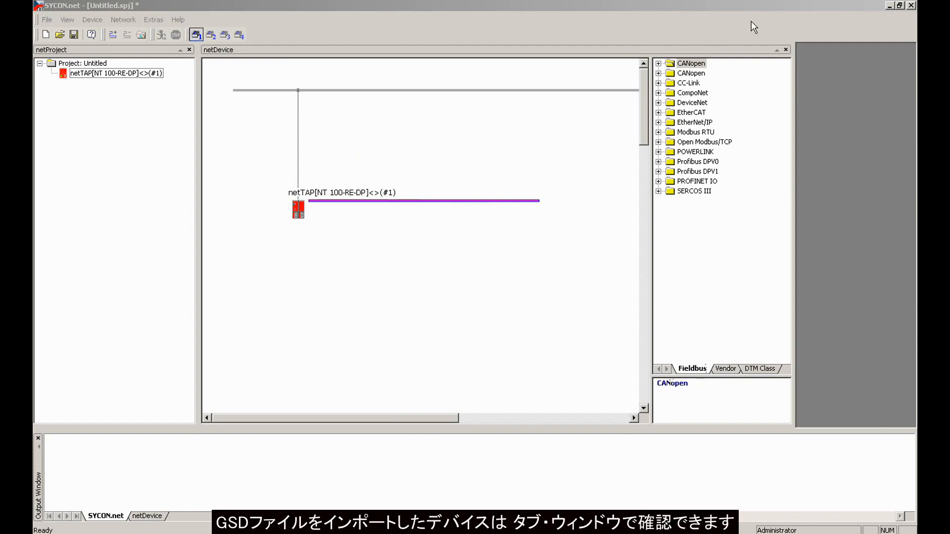
Add the SIEMENS slave L-SC 16DI/DO/d.DP from the vendor catalog to the netTAP's PROFIBUS master line
click(723, 369)
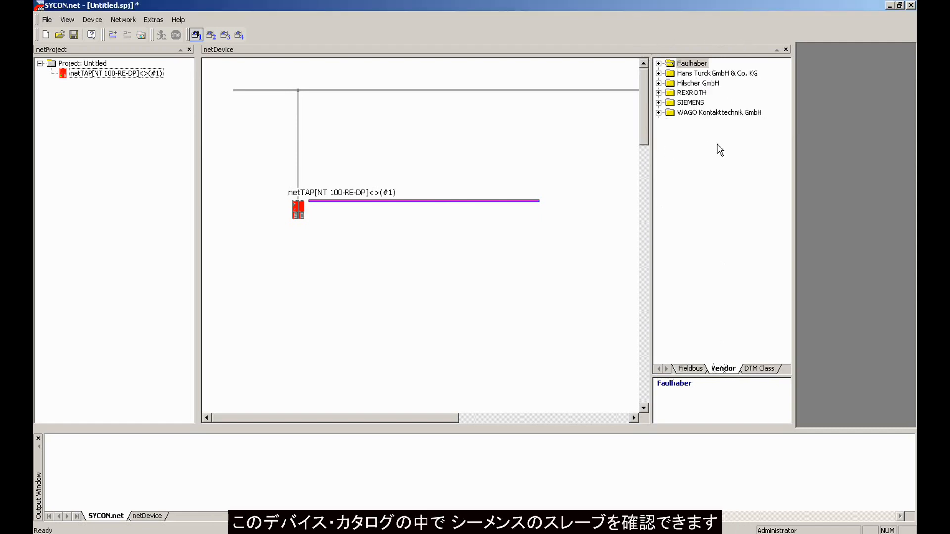
click(659, 103)
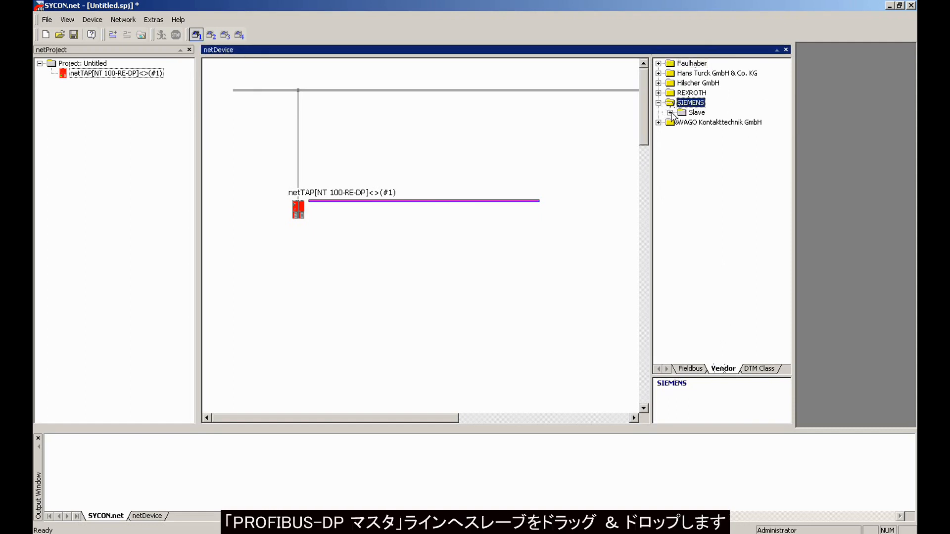
click(670, 113)
drag(706, 120, 456, 201)
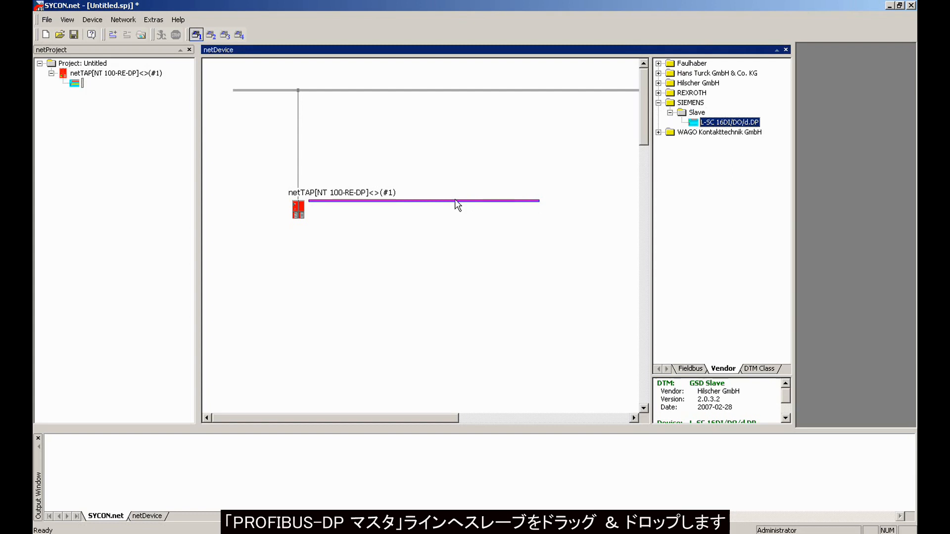
drag(466, 234, 392, 301)
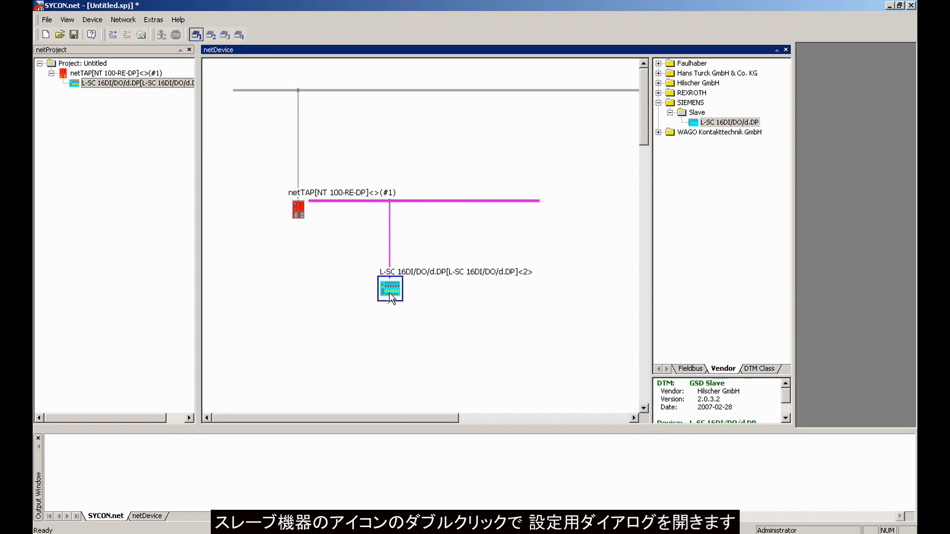
Examine the L-SC 16DI/DO/d.DP slave's General, Modules, Parameters, Groups, Extensions, DPV1, Device and GSD configuration pages
double_click(390, 292)
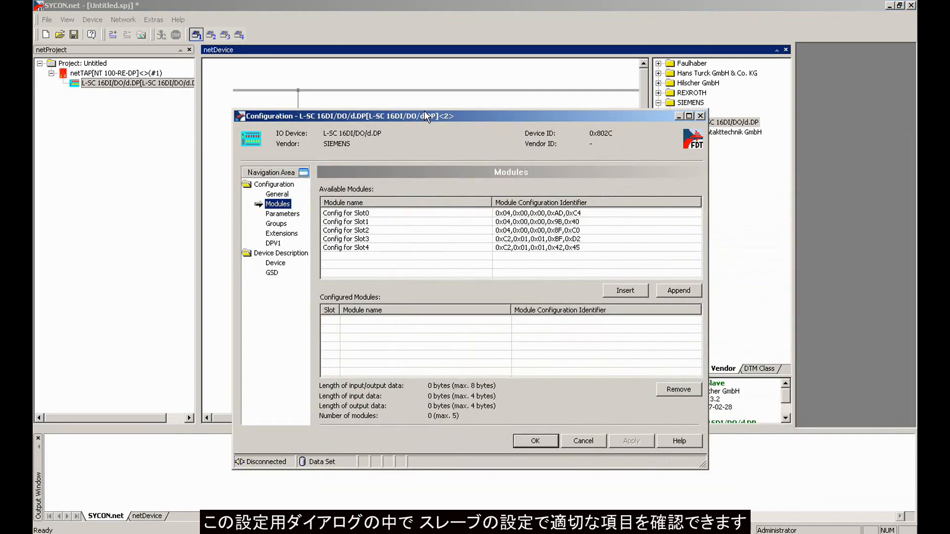
click(277, 194)
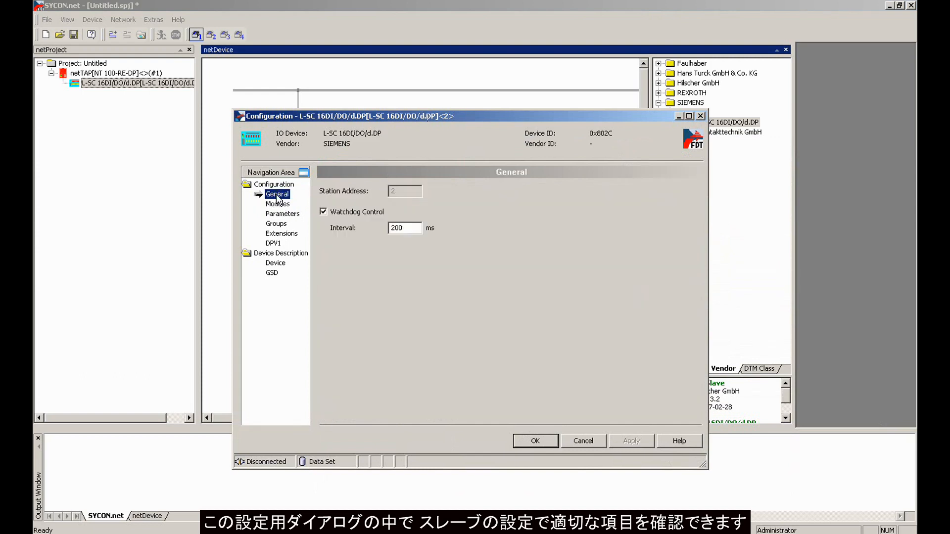
click(277, 204)
click(278, 214)
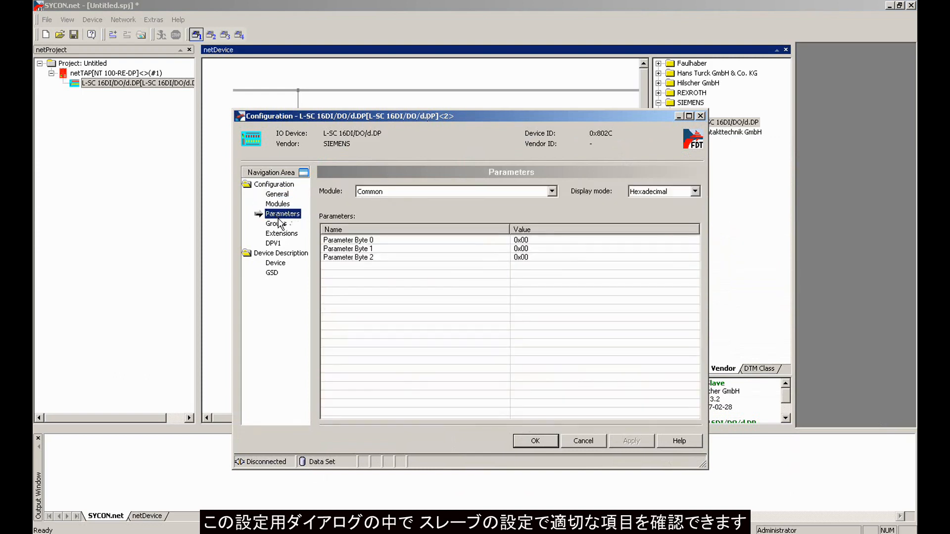
click(276, 224)
click(280, 233)
click(273, 243)
click(273, 264)
click(273, 273)
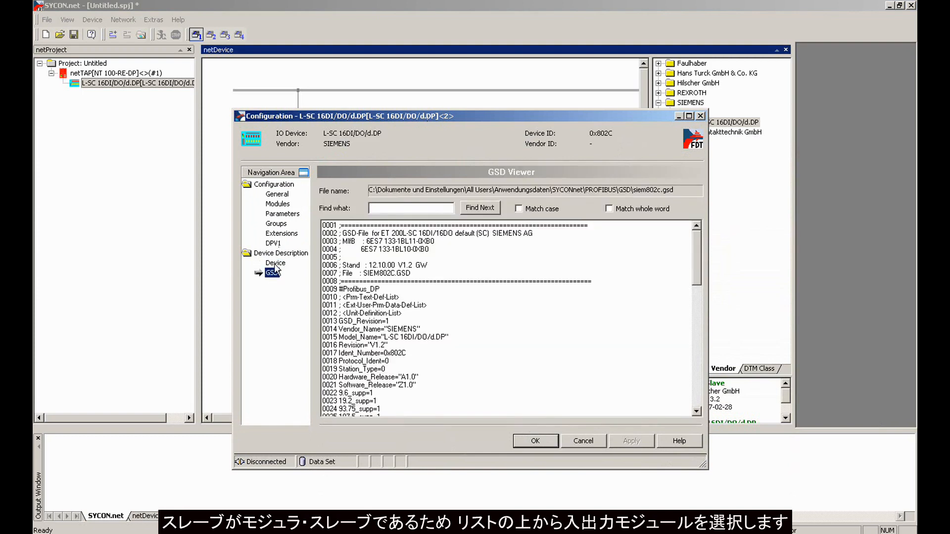
Add the modules Config for Slot0 through Config for Slot4 in order to the L-SC slave's configured modules, and save the configuration
click(278, 205)
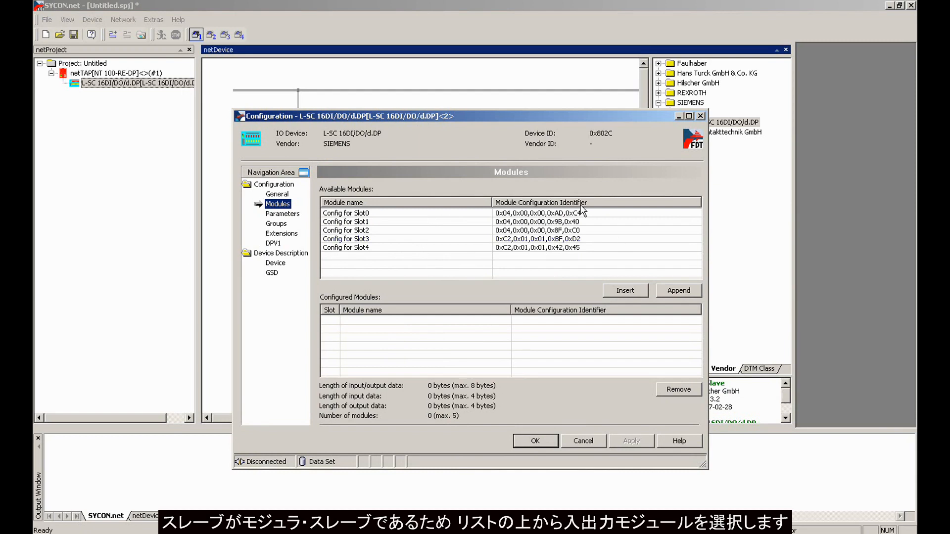
double_click(384, 213)
double_click(378, 222)
click(376, 230)
double_click(375, 230)
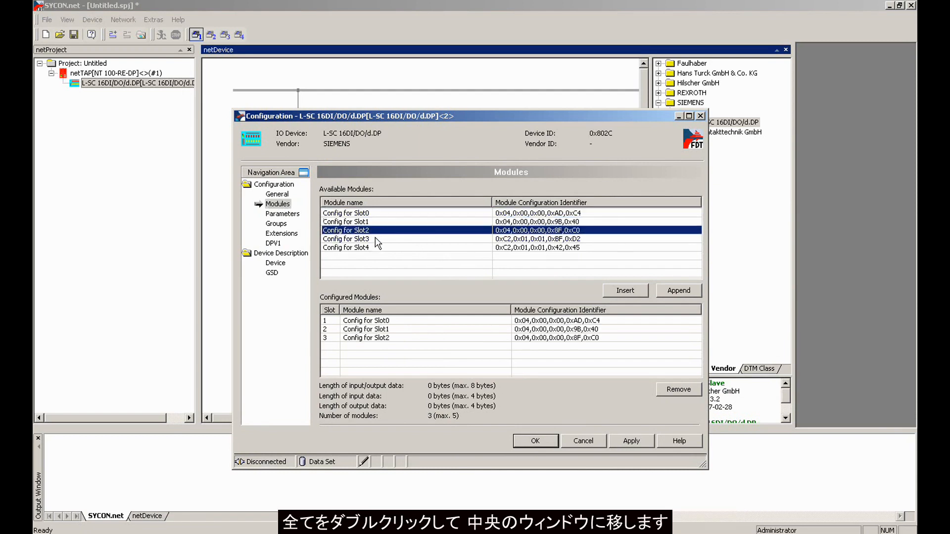
double_click(375, 237)
double_click(373, 247)
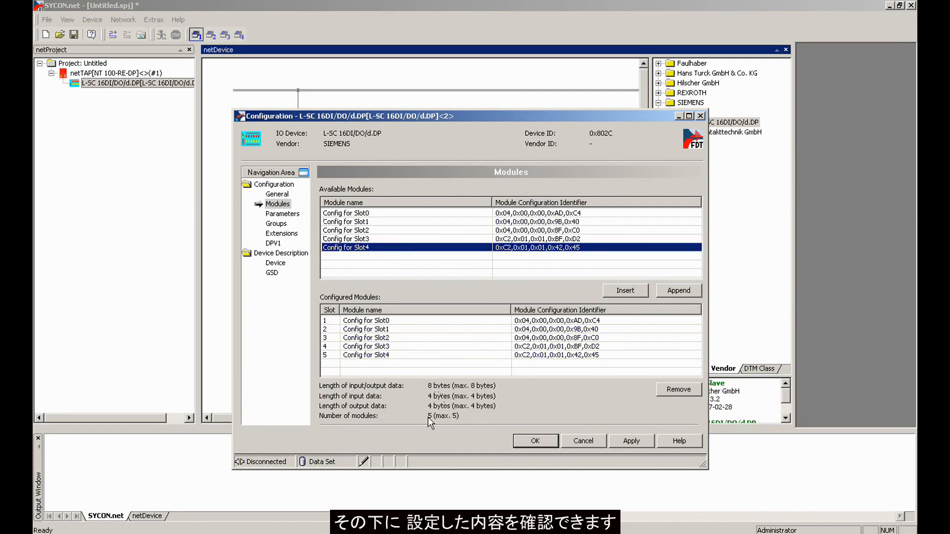
click(620, 441)
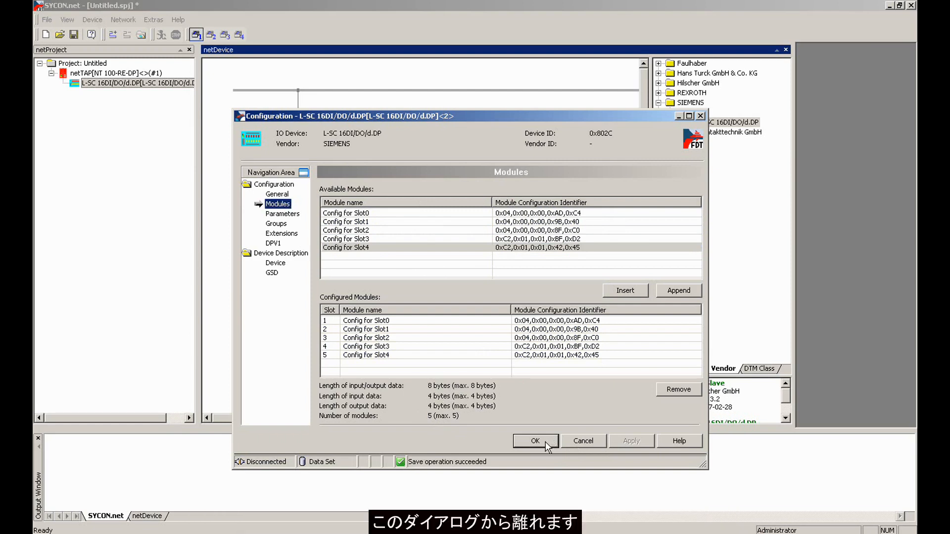
click(535, 441)
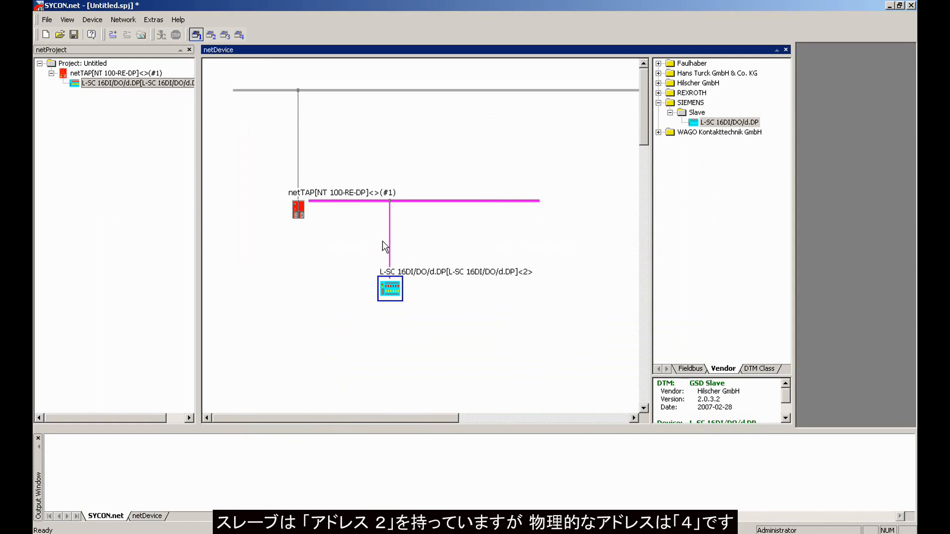
Open the netTAP's PROFIBUS-DP Master configuration and select a baud rate of 1500 kBit/s in the bus parameters
right_click(299, 209)
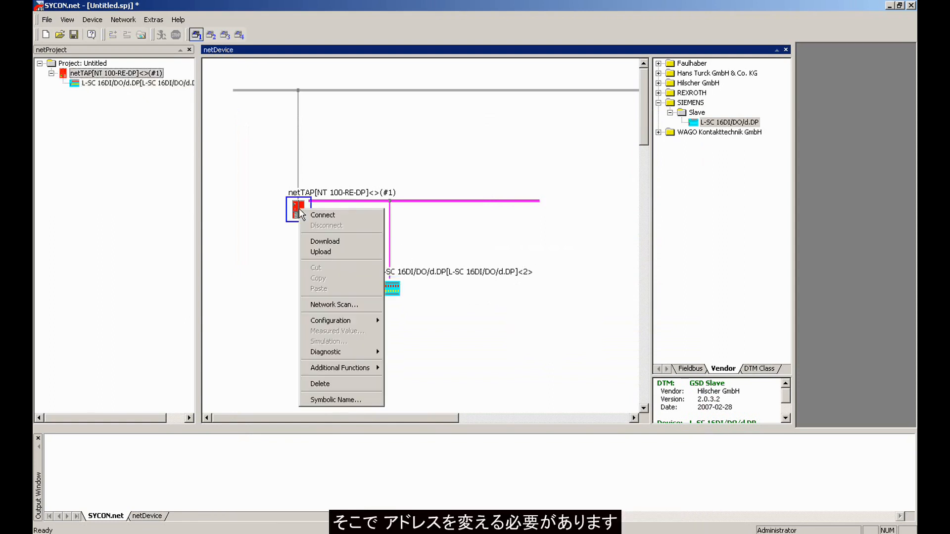
mouse_move(335, 320)
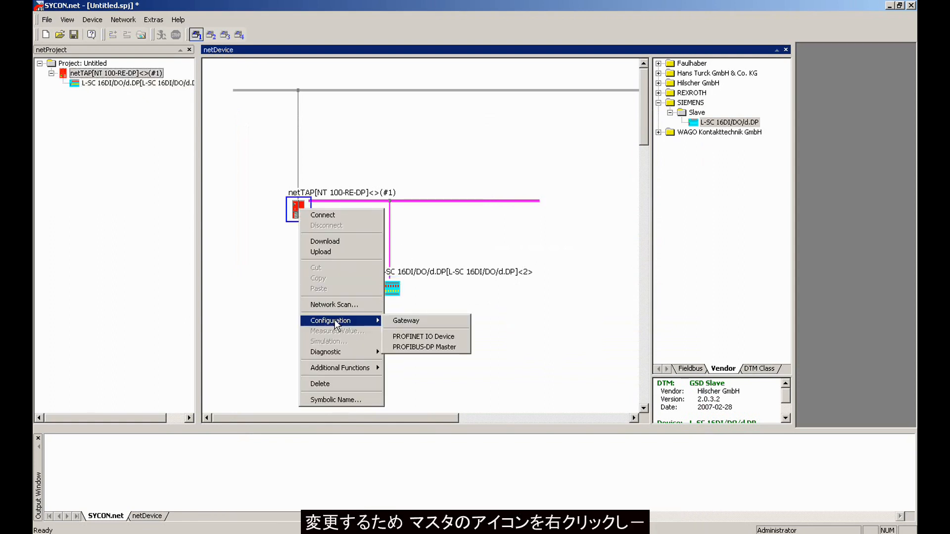
click(417, 347)
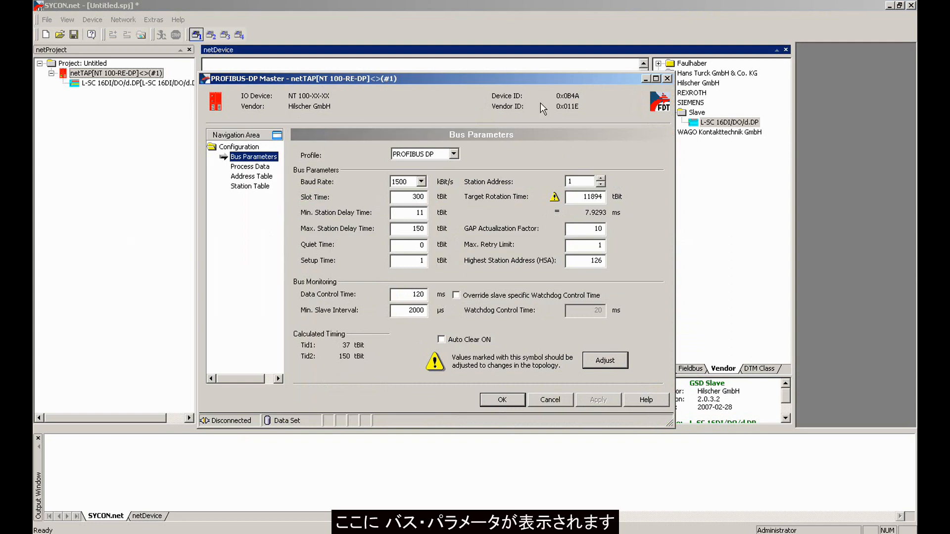
click(419, 182)
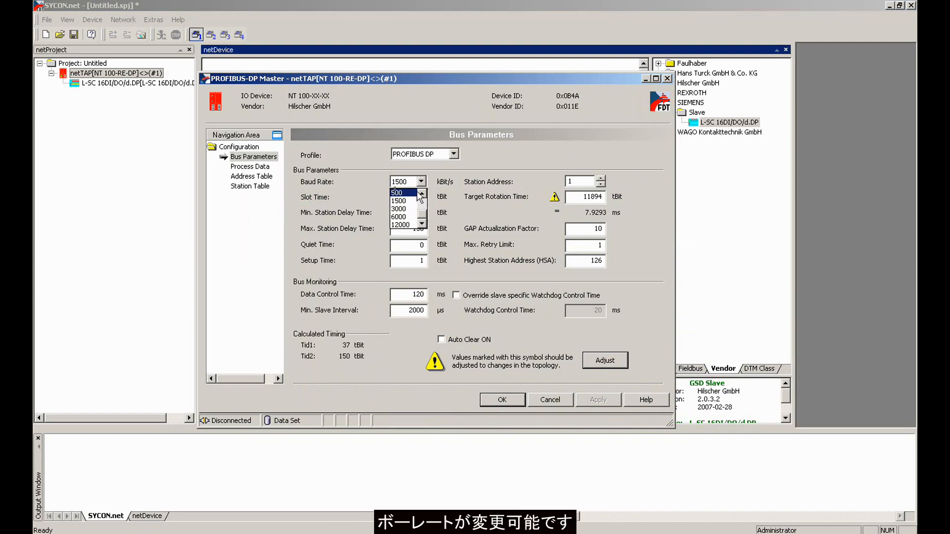
click(399, 201)
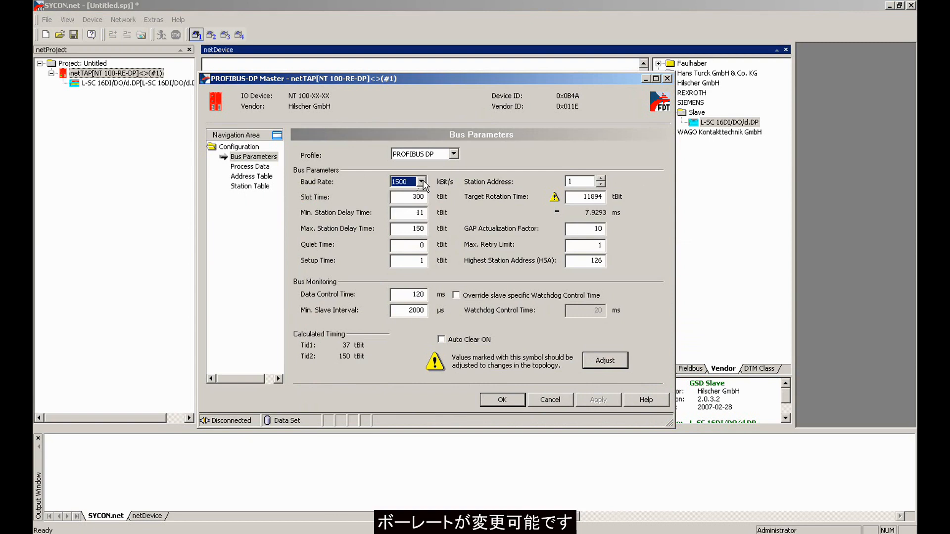
Review the slave's Slot3 process data, set its station address to 4 in the Station Table, and save the master configuration
click(265, 168)
click(305, 162)
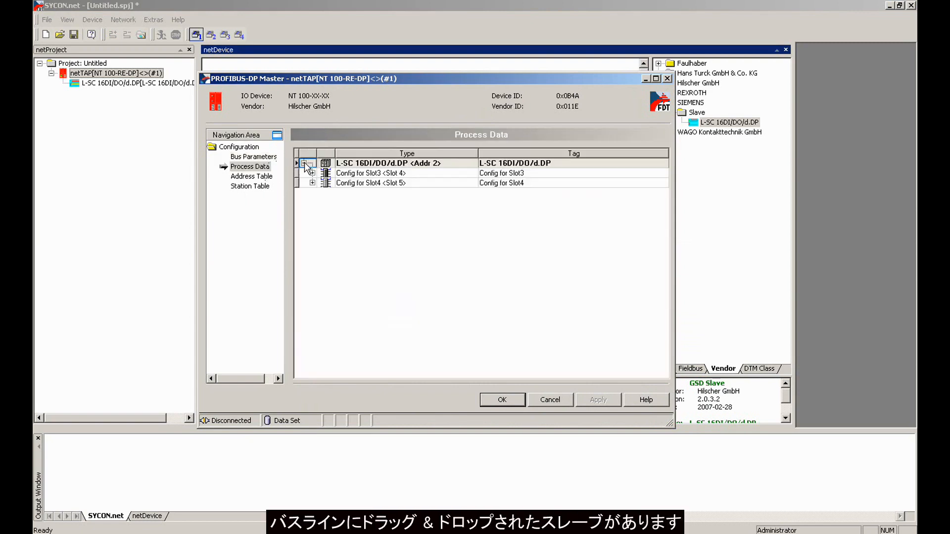
click(312, 173)
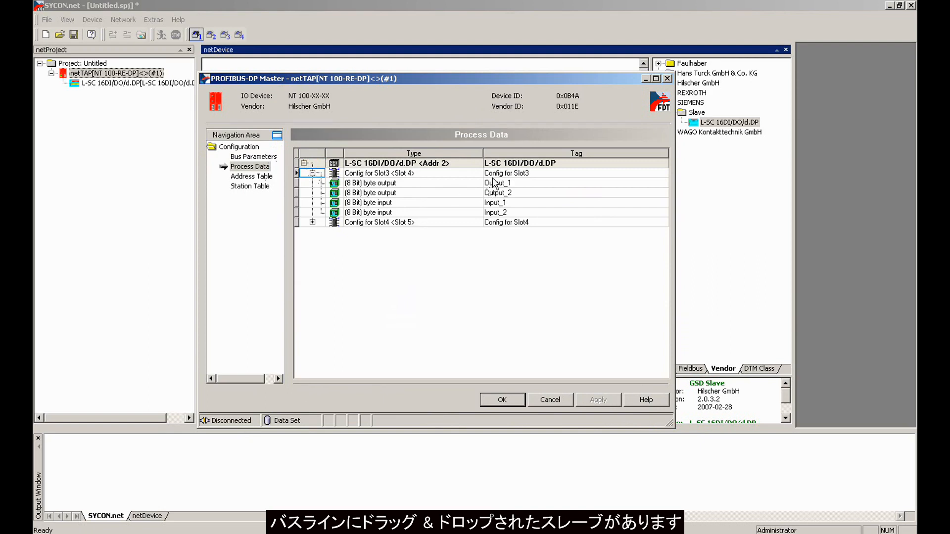
click(251, 177)
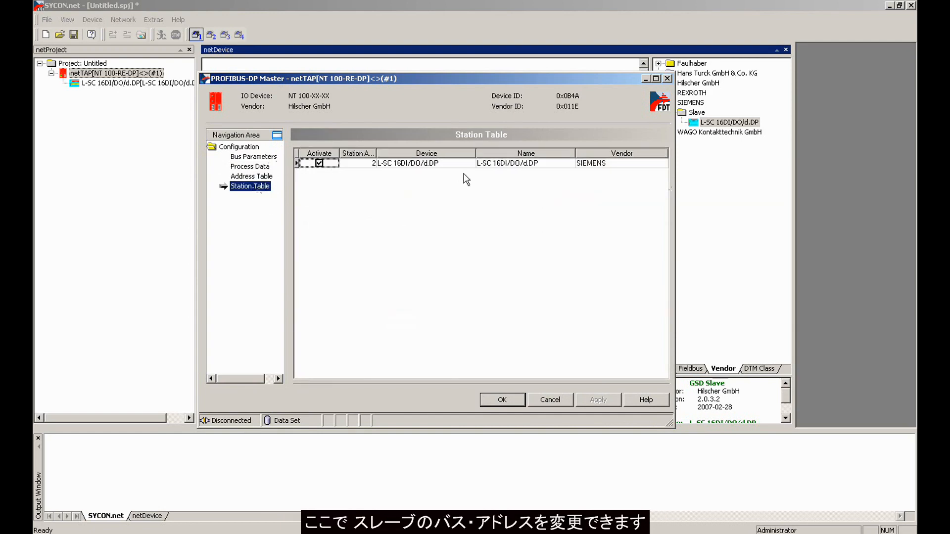
click(371, 164)
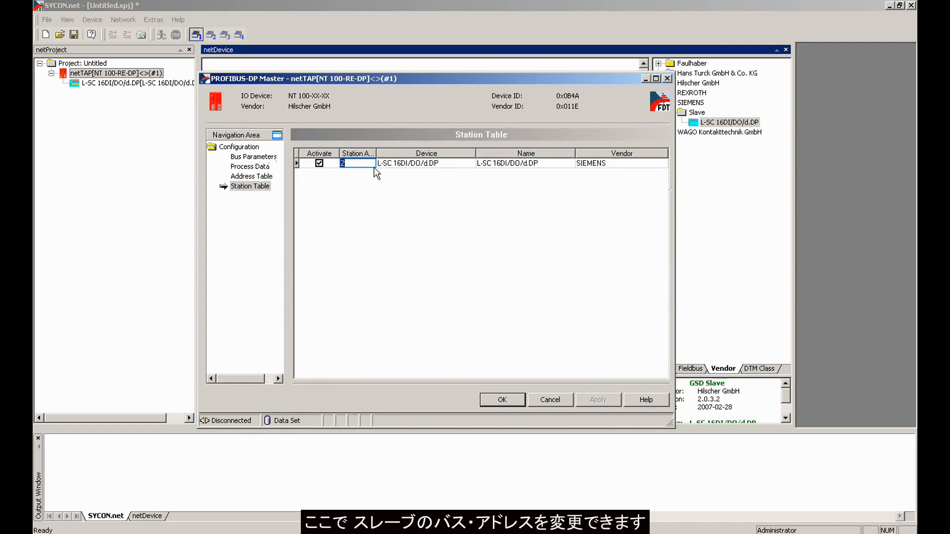
text(4)
click(591, 402)
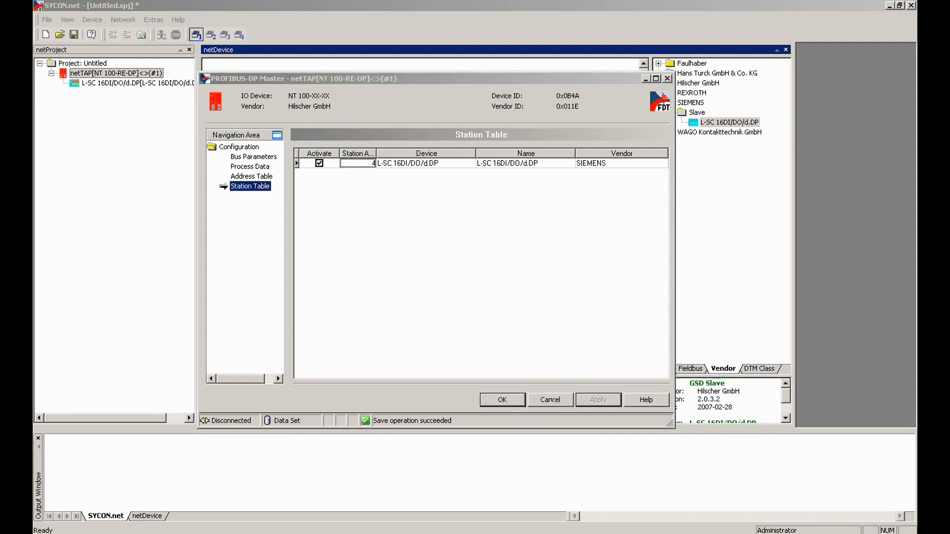
click(502, 400)
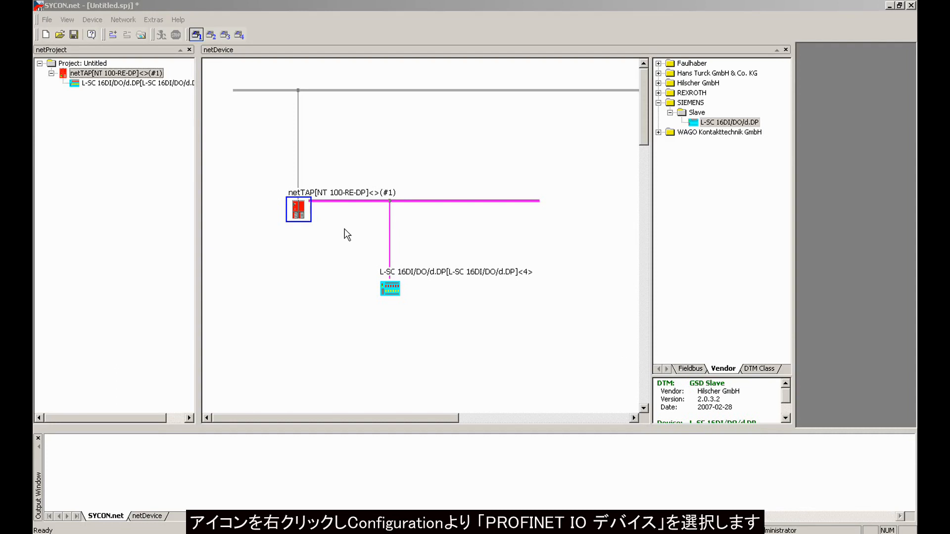
Set the netTAP's PROFINET IO Device input and output data lengths to 4 bytes each, accepting the signal configuration's recreation, and save
click(306, 216)
right_click(306, 216)
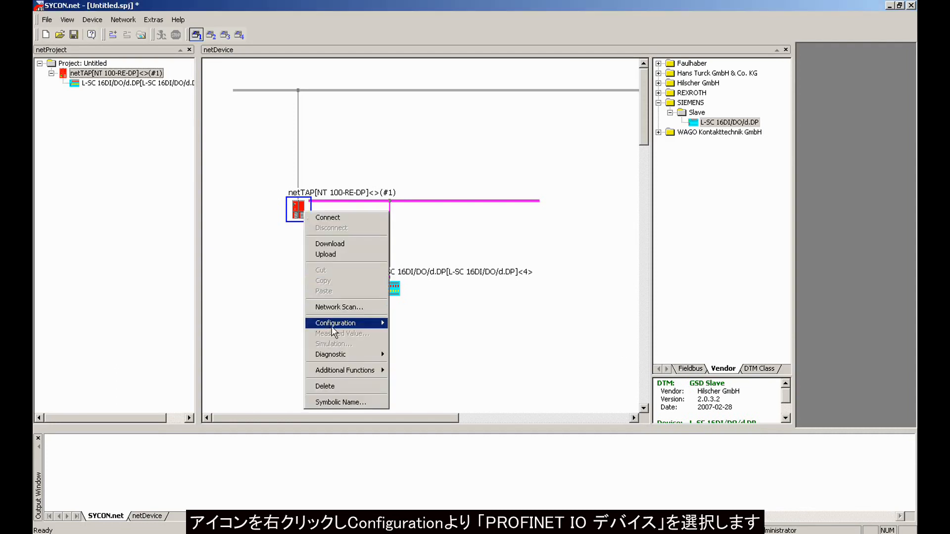
mouse_move(336, 324)
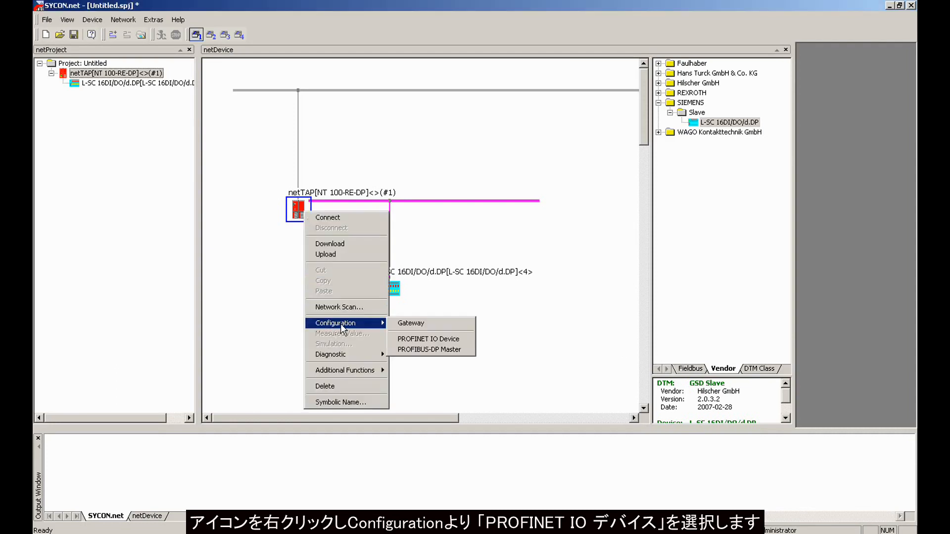
click(429, 340)
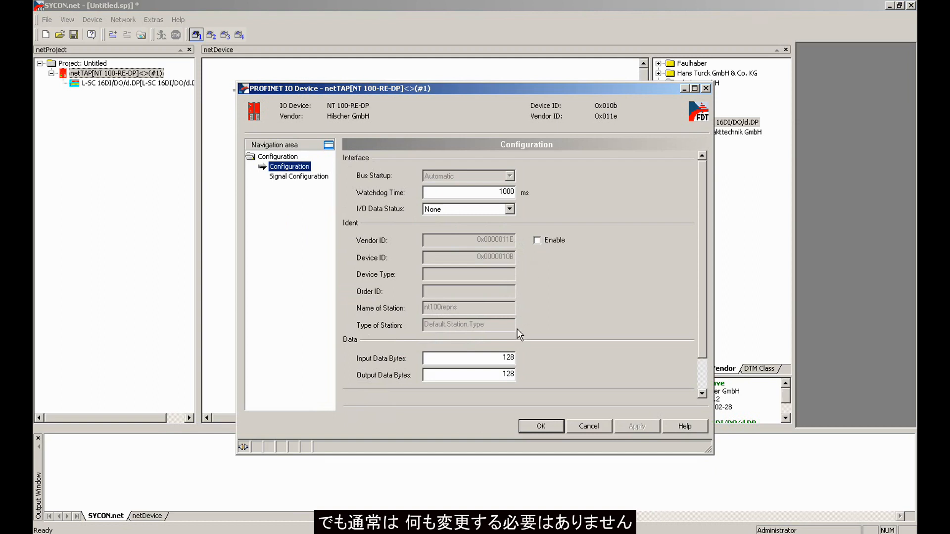
double_click(508, 357)
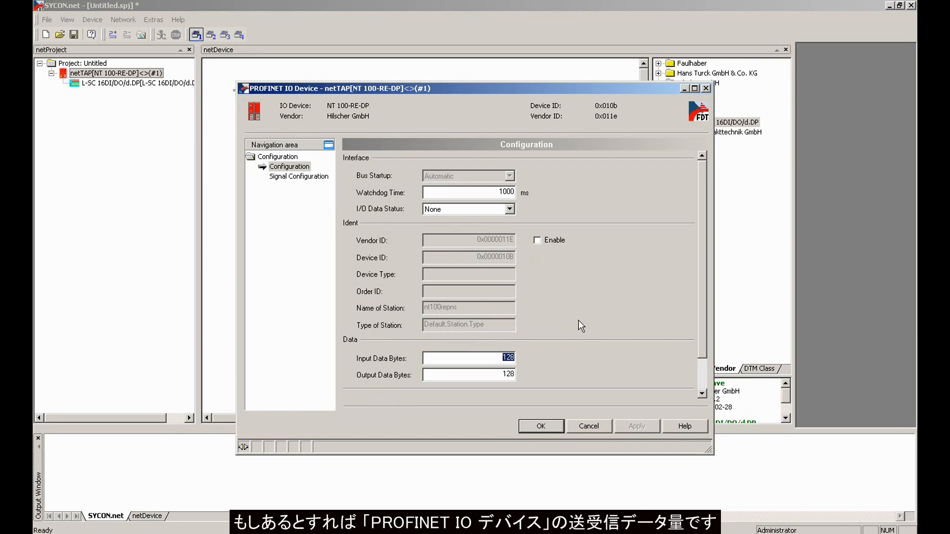
text(4)
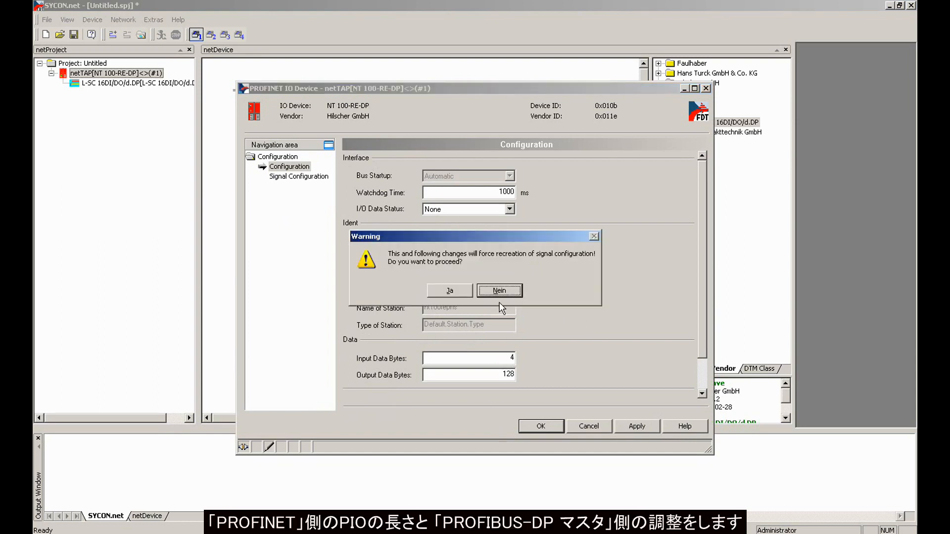
click(459, 295)
double_click(516, 380)
text(4)
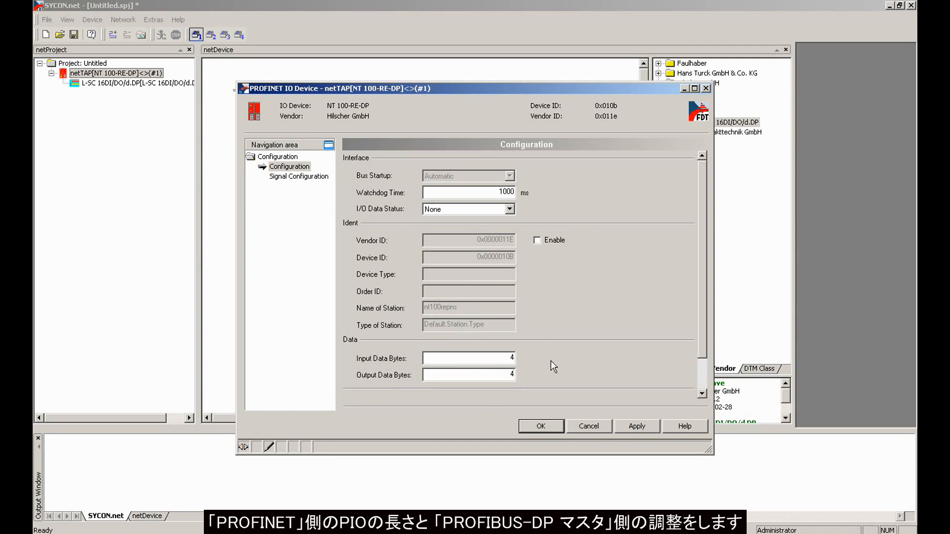
click(627, 426)
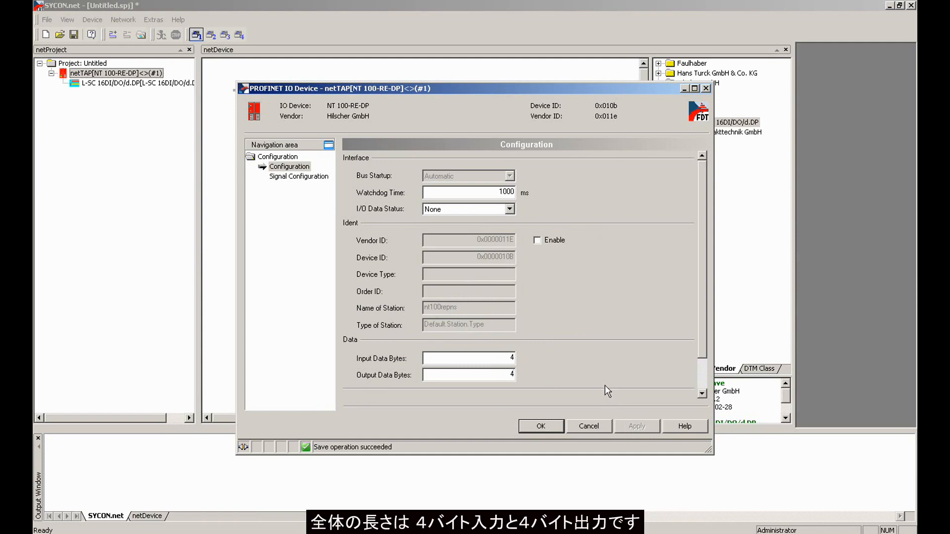
click(544, 427)
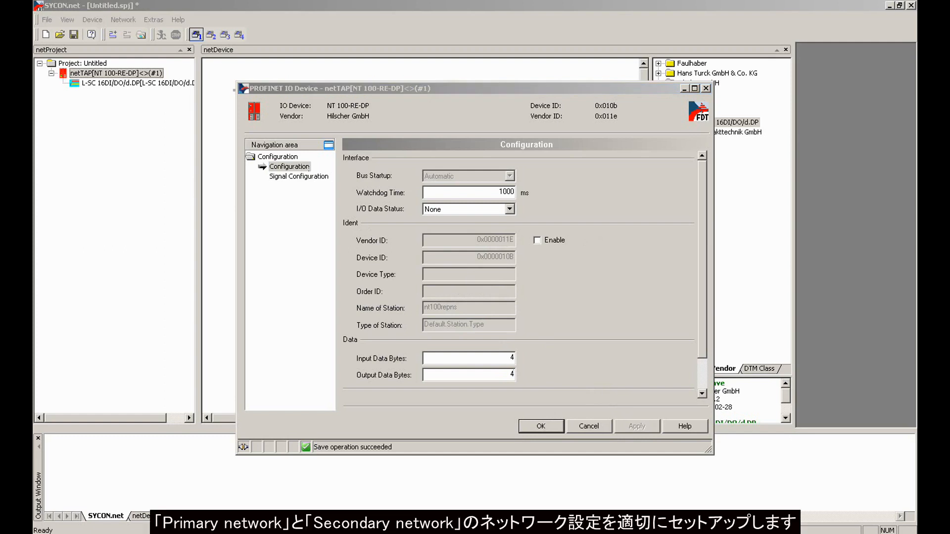
click(558, 431)
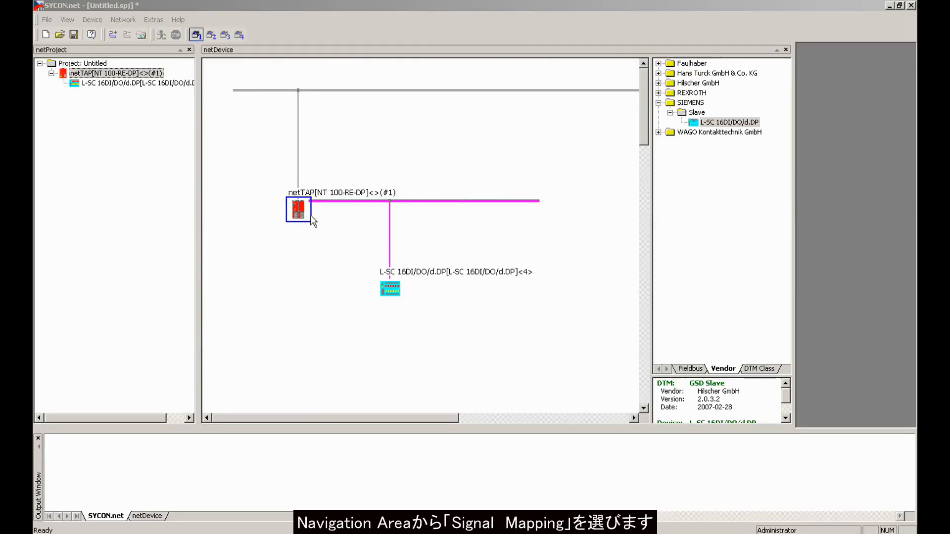
Open the netTAP gateway's Signal Mapping page, enlarge the available signals area, and expand the L-SC slave's modules
double_click(298, 210)
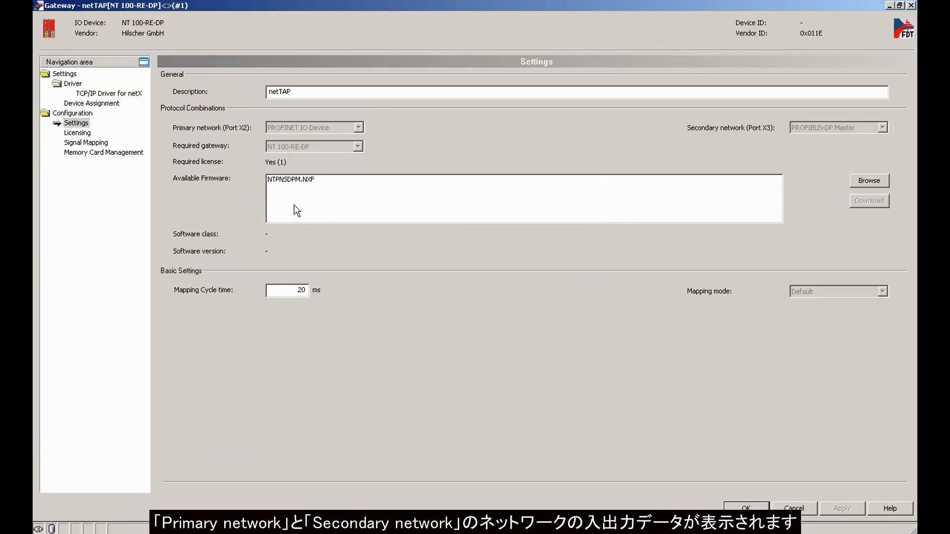
click(92, 144)
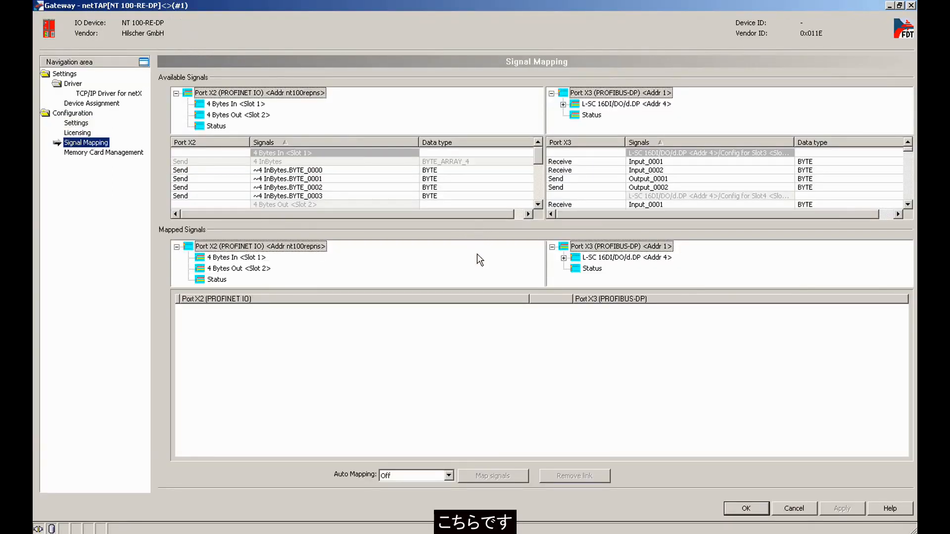
drag(475, 221, 477, 304)
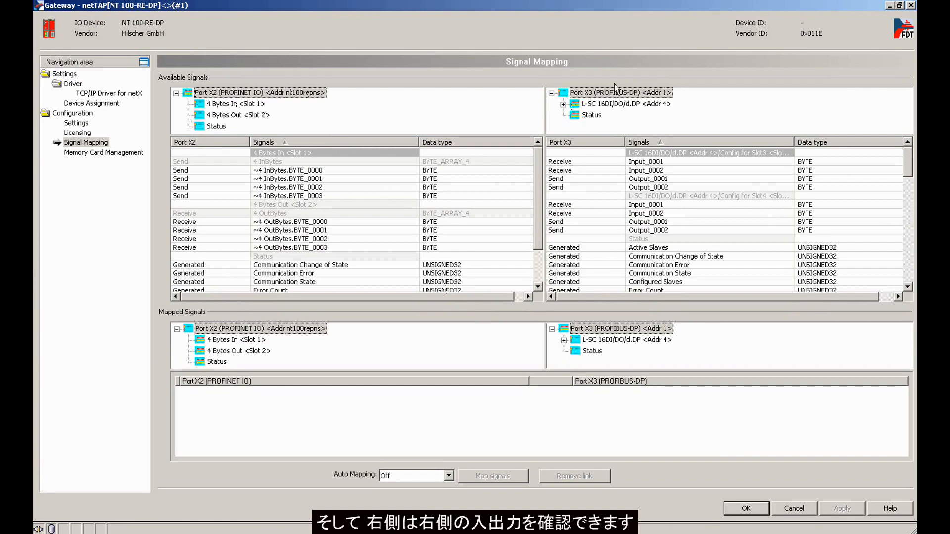
click(563, 104)
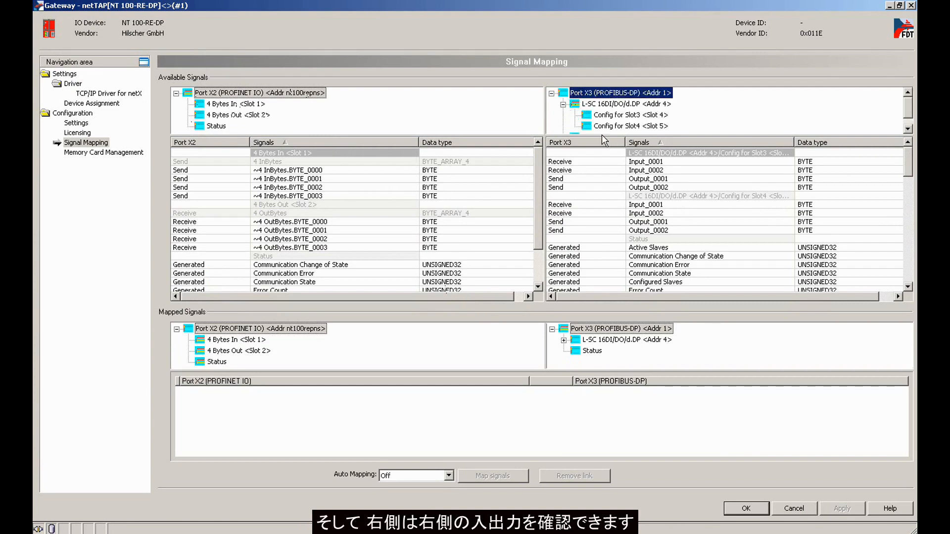
drag(601, 138, 600, 169)
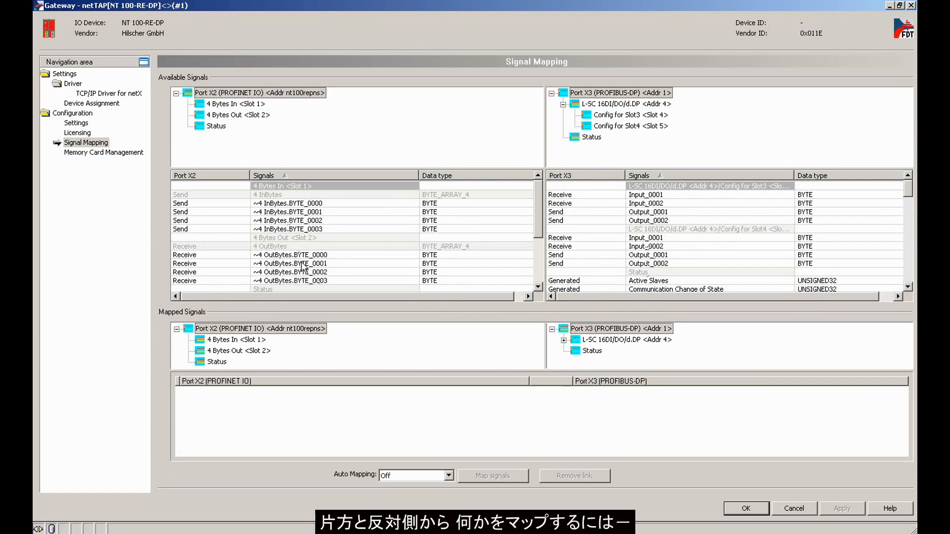
Map the PROFIBUS signals Input_0001 and Input_0002 of Slot3 and Slot4 to the PROFINET signals InBytes.BYTE_0000 through BYTE_0003
click(576, 195)
shift+click(578, 203)
drag(574, 200, 304, 204)
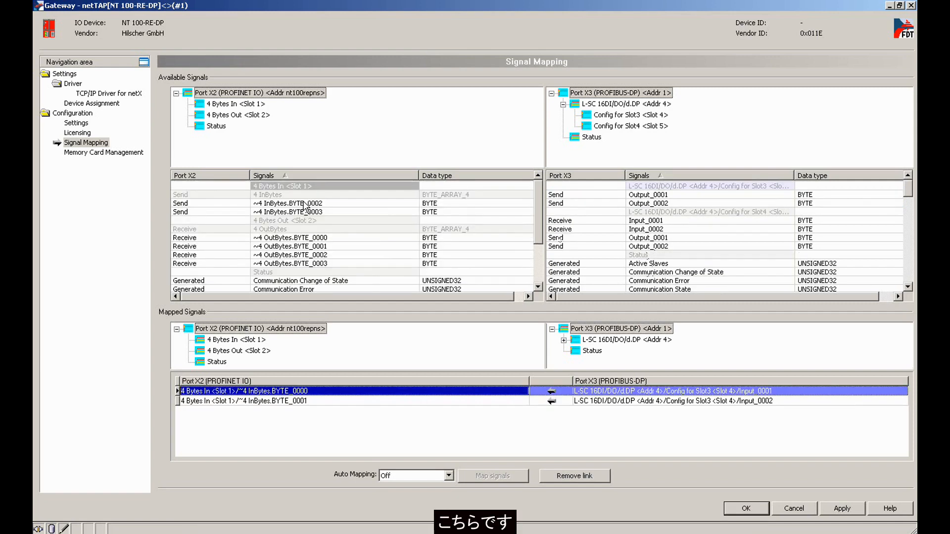
click(564, 220)
shift+click(564, 229)
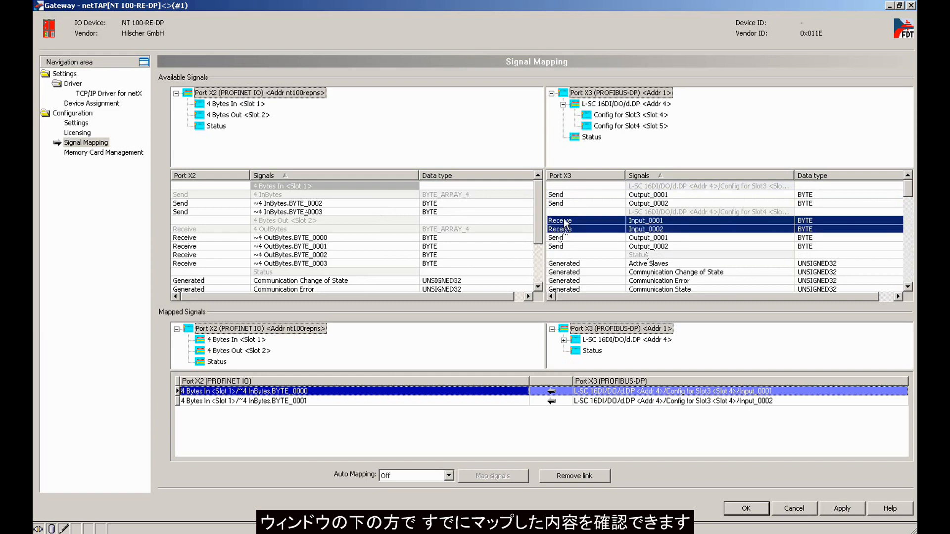
double_click(326, 204)
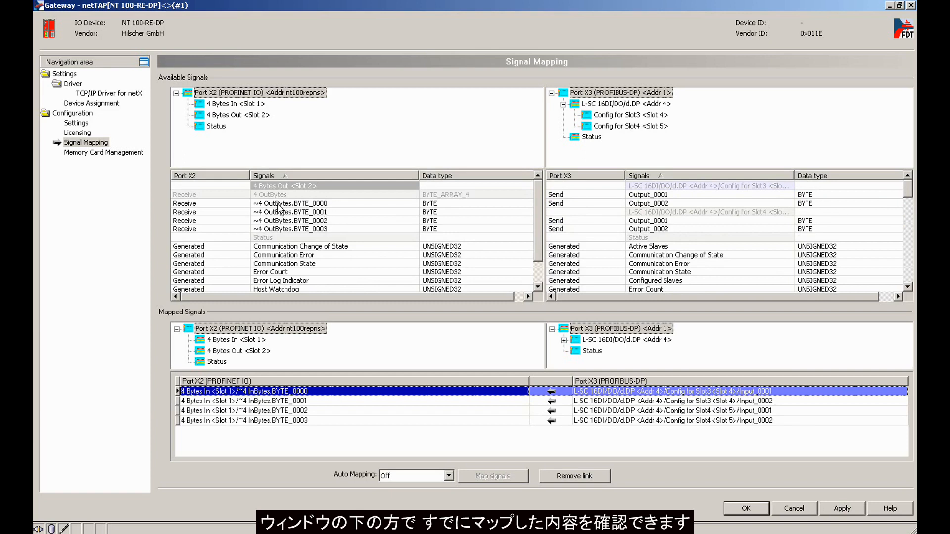
Map the PROFINET signals OutBytes.BYTE_0000 and BYTE_0001 to Output_0001 and Output_0002 of the slave's Slot3 module
click(218, 214)
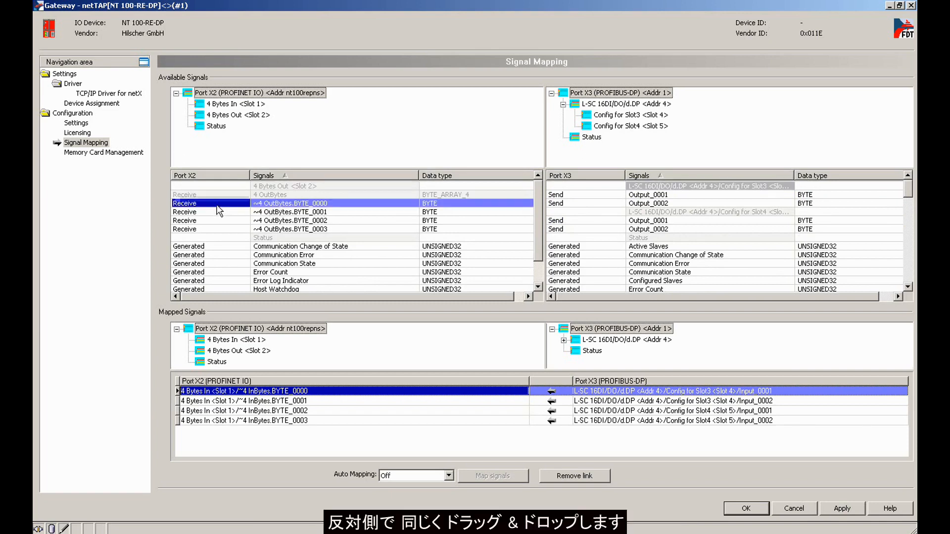
shift+click(211, 206)
drag(209, 203, 574, 196)
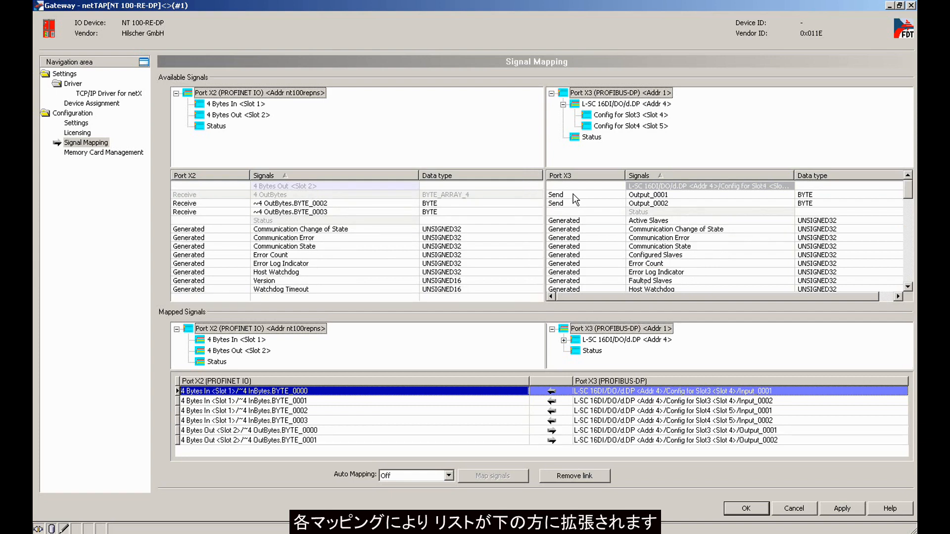
Map the PROFINET signals OutBytes.BYTE_0002 and BYTE_0003 to Output_0001 and Output_0002 of the slave's Slot4 module
click(187, 212)
shift+click(187, 203)
drag(188, 207, 564, 201)
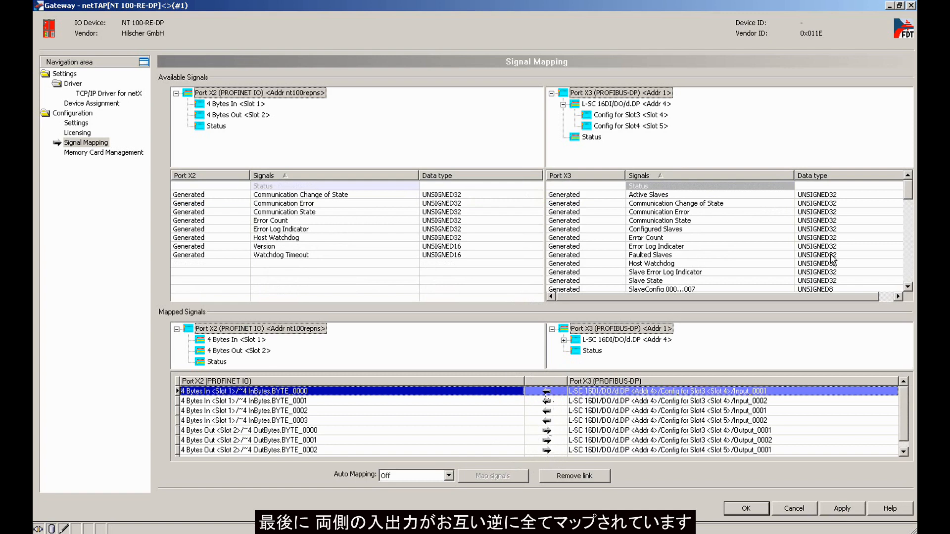
Examine the remaining PROFIBUS-DP status signals and the full list of mapped signals
click(907, 192)
drag(908, 193, 905, 229)
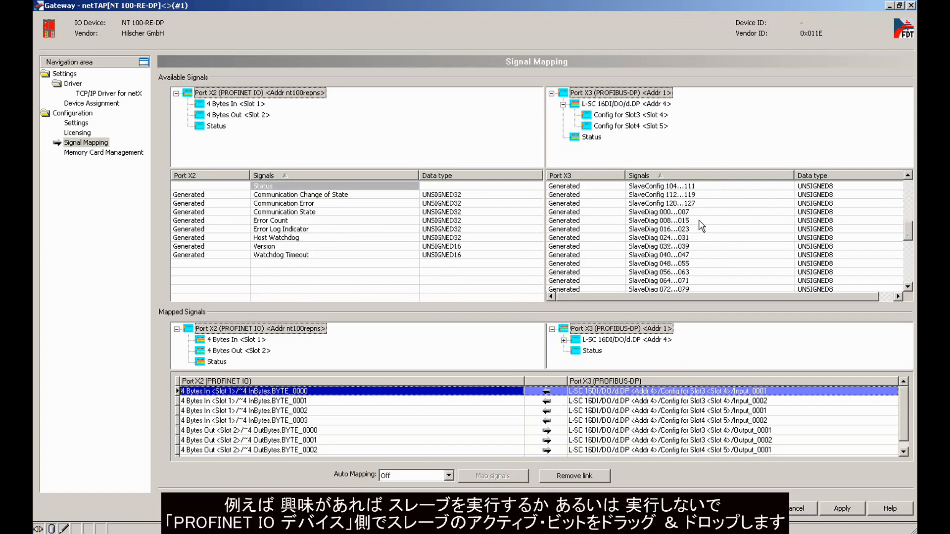
drag(910, 233, 910, 270)
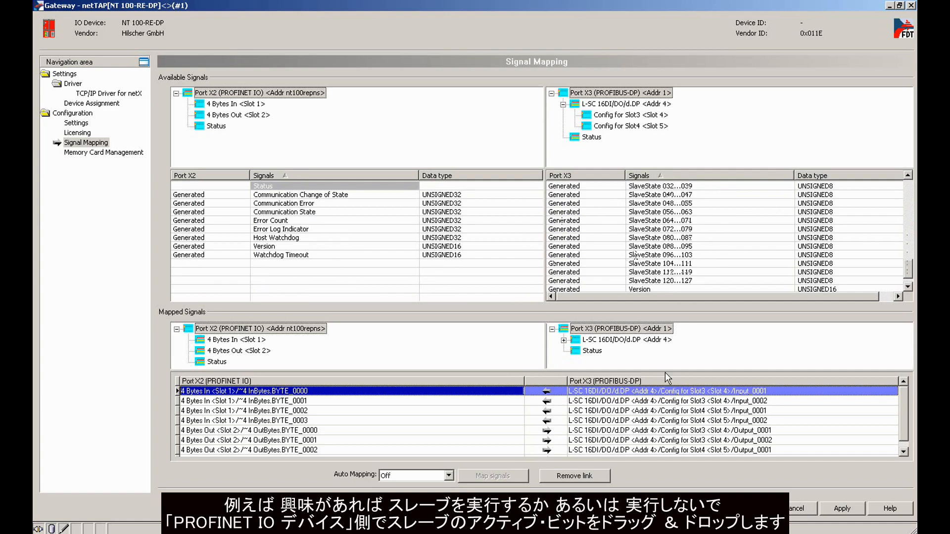
click(906, 419)
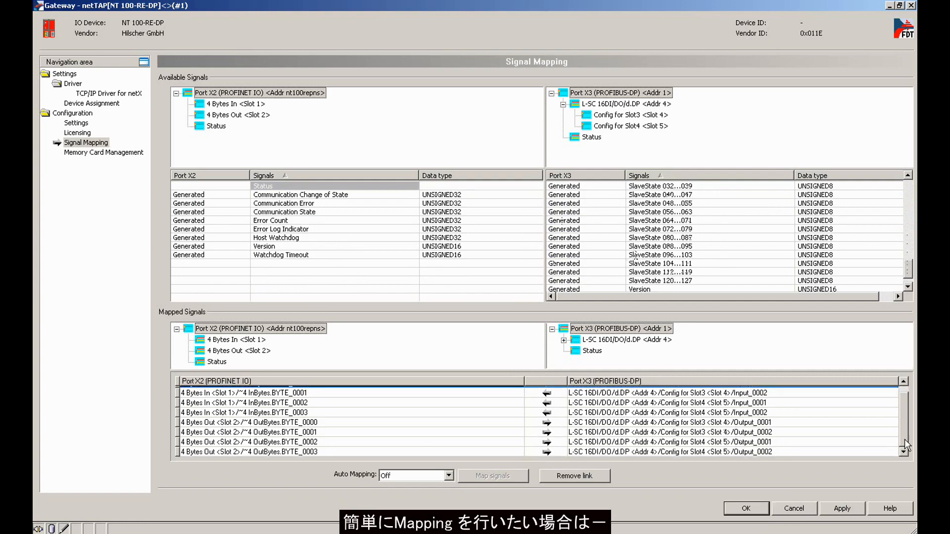
click(903, 382)
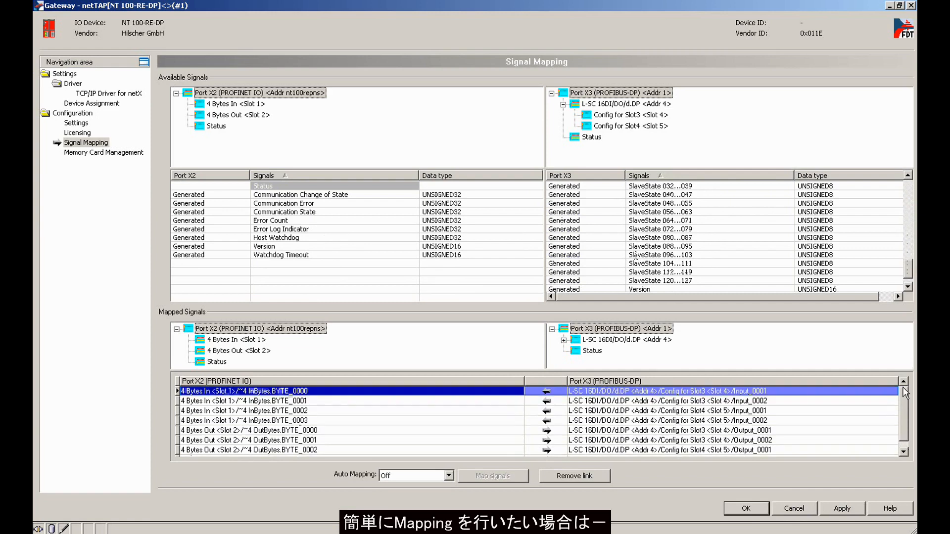
Remove the four InBytes signal mappings, BYTE_0000 through BYTE_0003, one by one, confirming each removal
click(557, 476)
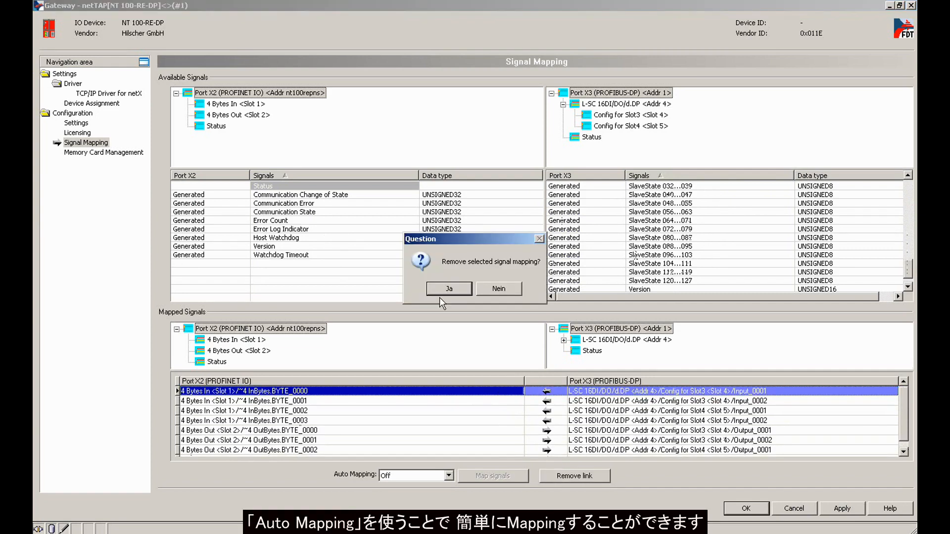
click(439, 296)
click(565, 477)
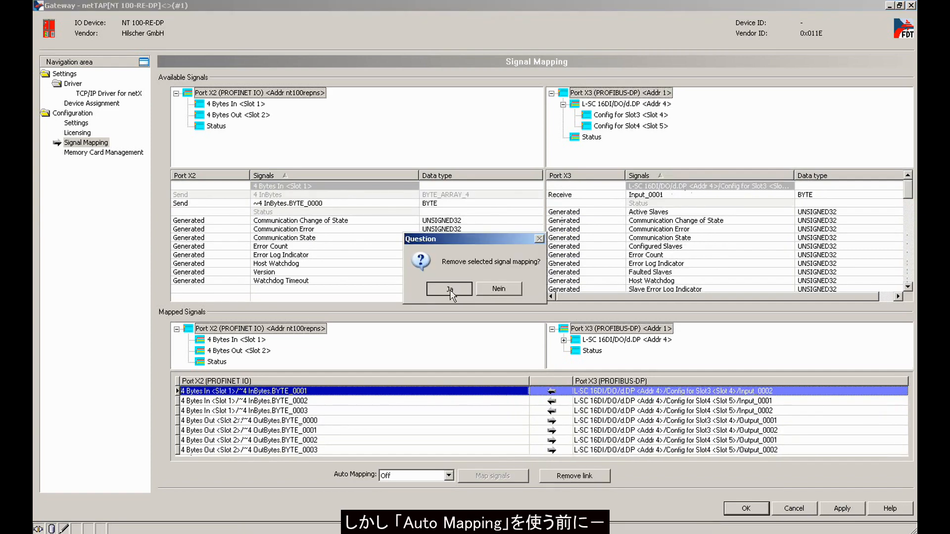
click(448, 291)
click(561, 479)
click(445, 286)
click(554, 475)
click(448, 289)
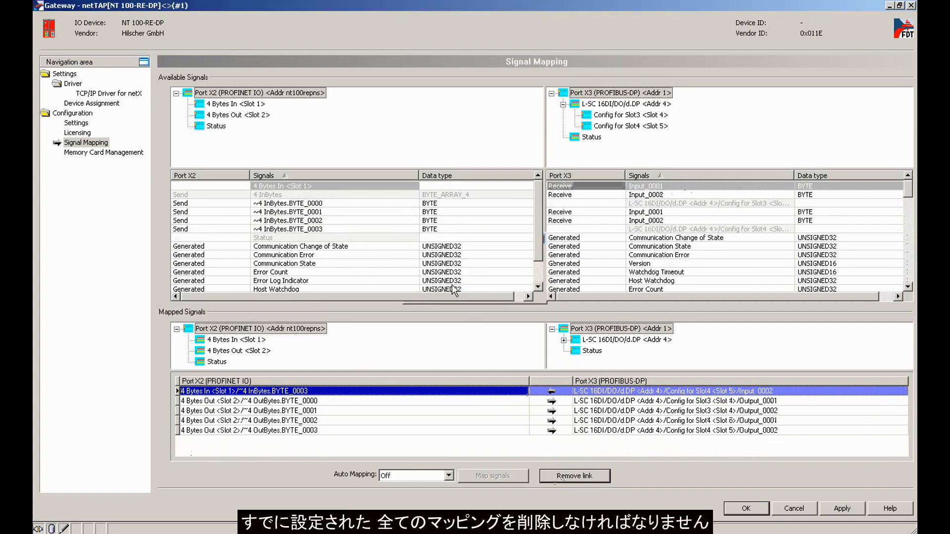
Remove the four OutBytes signal mappings, BYTE_0000 through BYTE_0003, so the mapping list is empty
shift+click(455, 421)
click(564, 481)
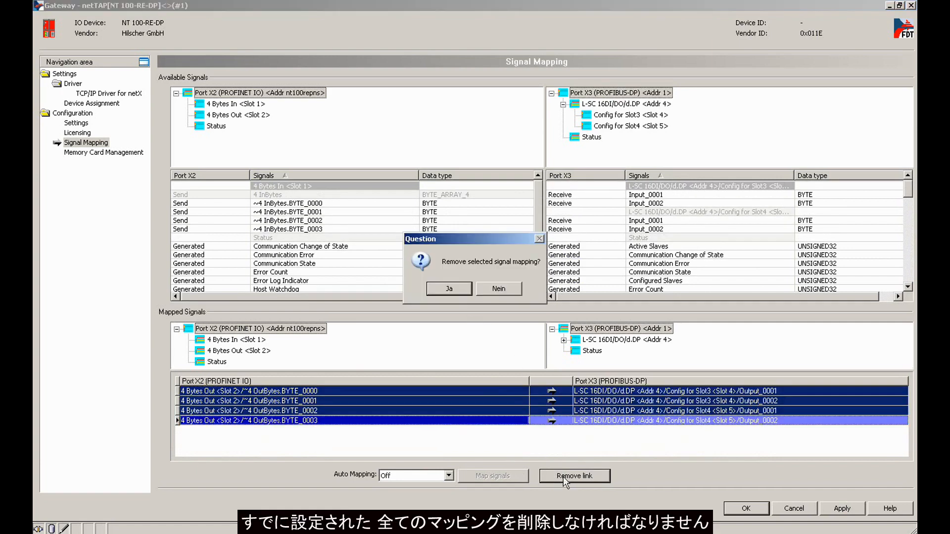
click(456, 291)
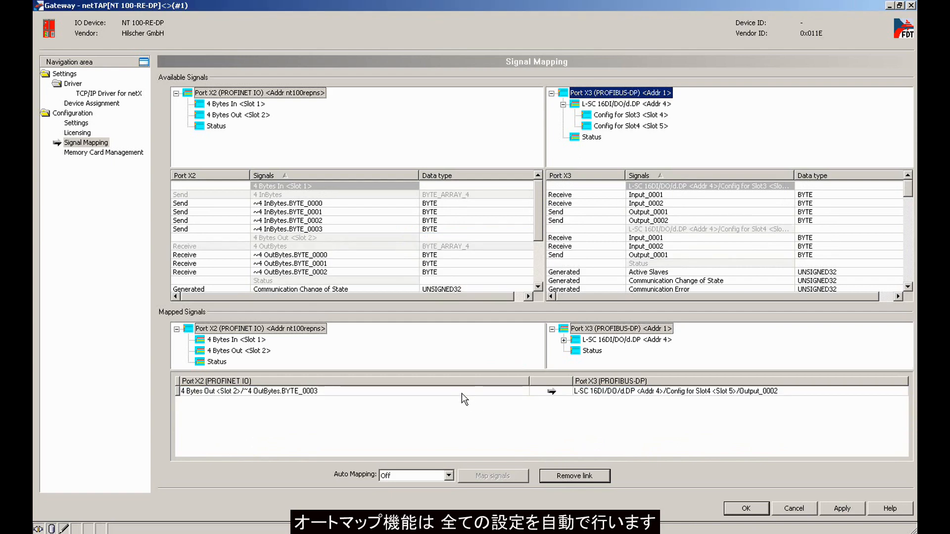
click(460, 392)
click(570, 477)
click(448, 289)
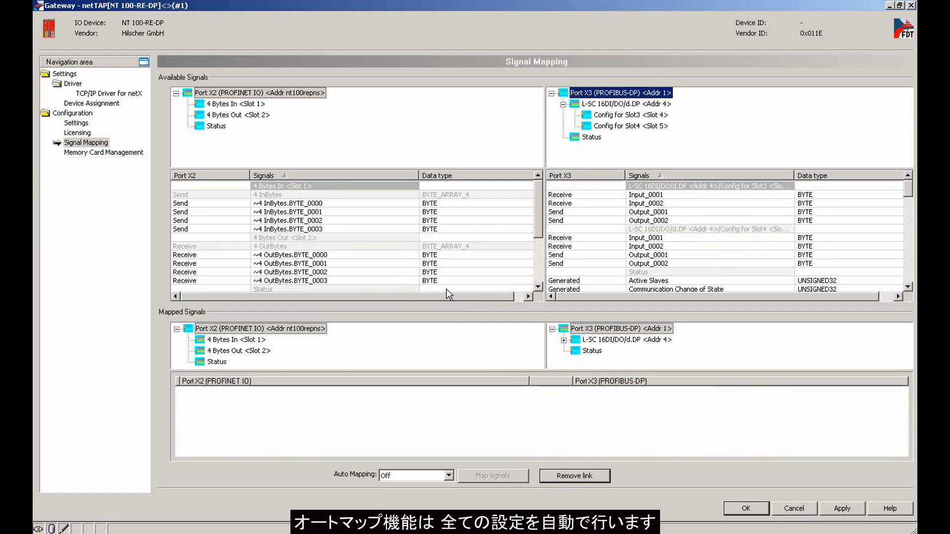
Set Auto Mapping to From Port3 to Port2, apply it, and close the gateway configuration
click(449, 476)
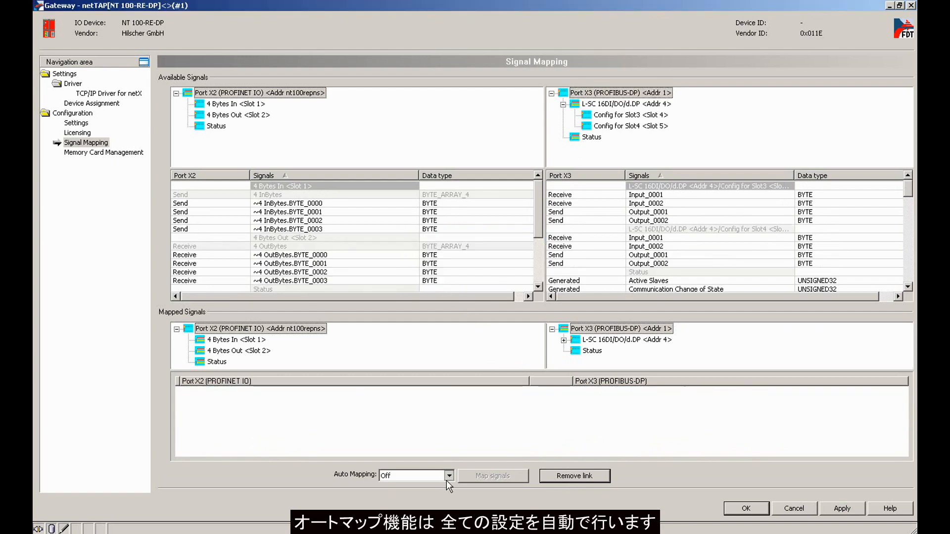
click(431, 493)
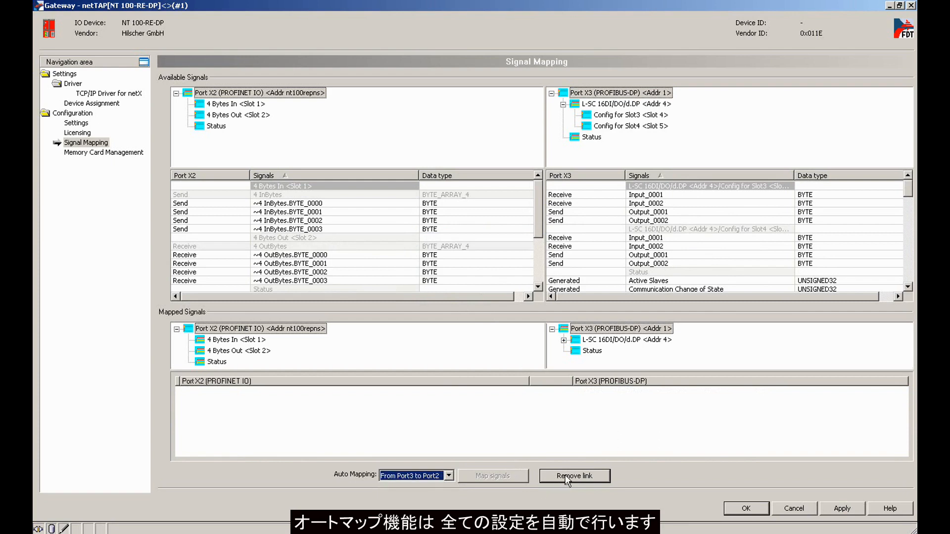
click(842, 509)
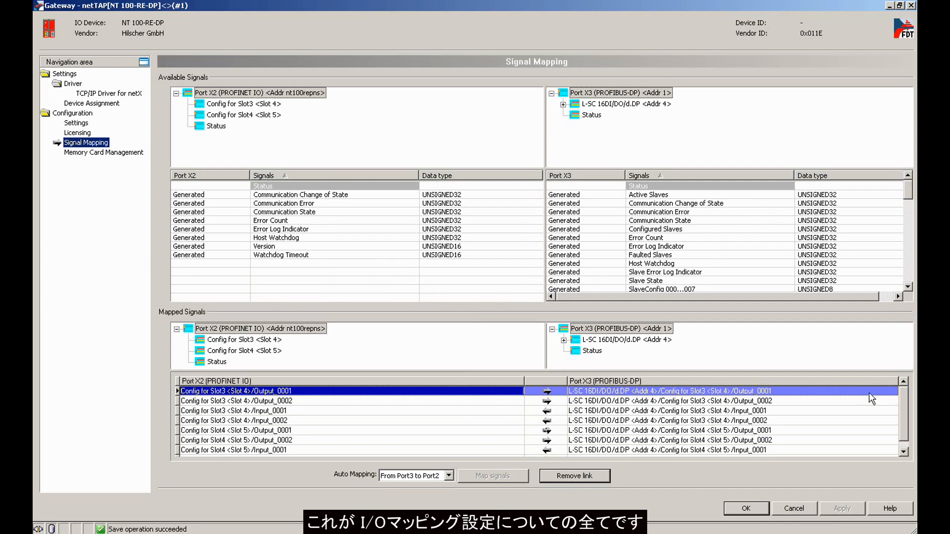
click(754, 507)
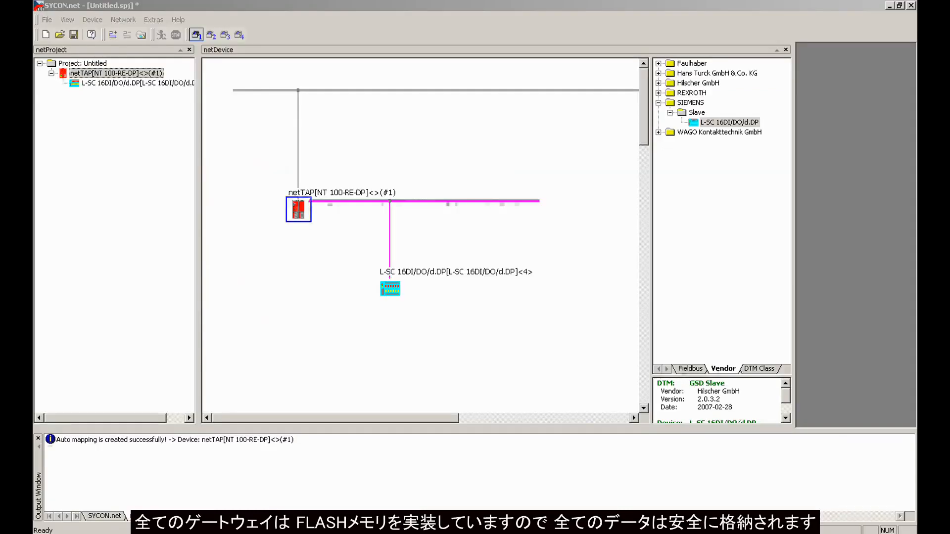
Download the configuration to the netTAP gateway, accepting that bus communication is stopped
right_click(298, 209)
click(325, 240)
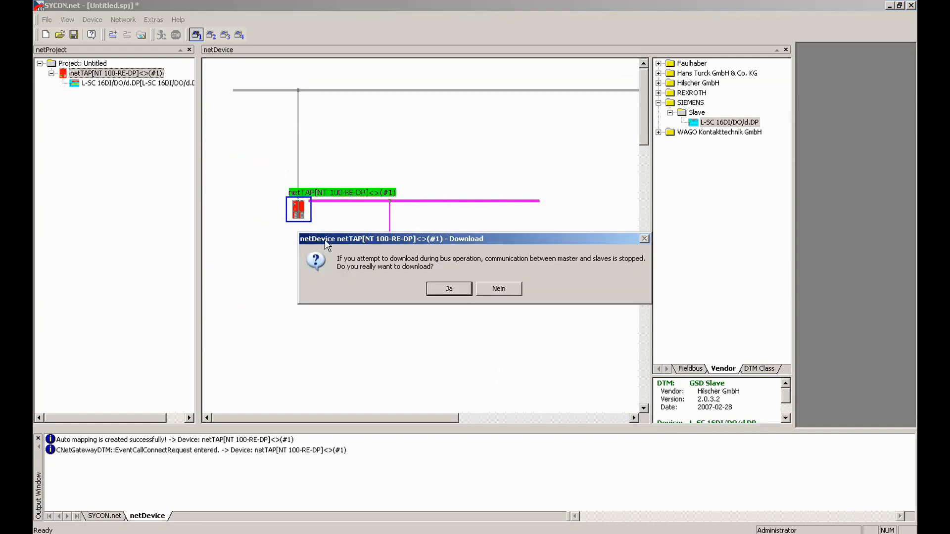
click(447, 289)
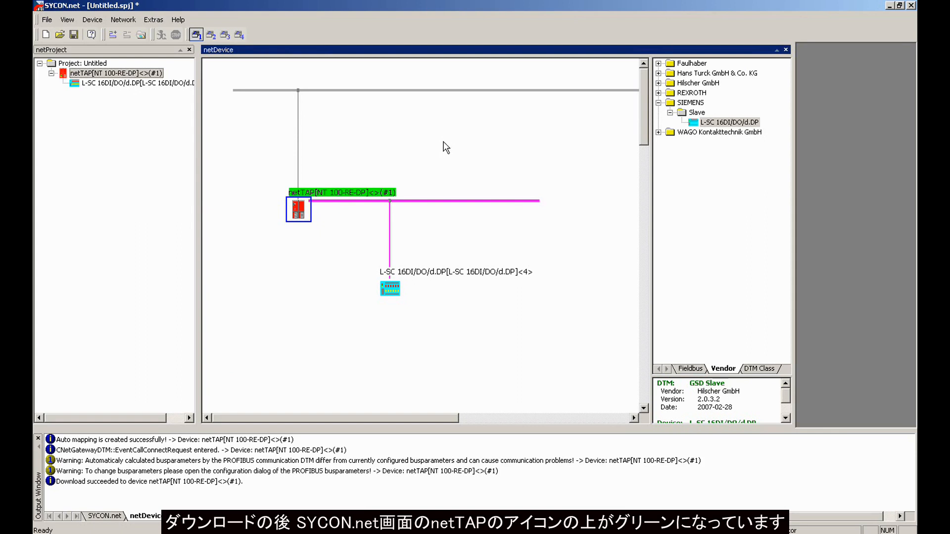
Open the PROFIBUS-DP Master diagnosis of the netTAP gateway
right_click(304, 218)
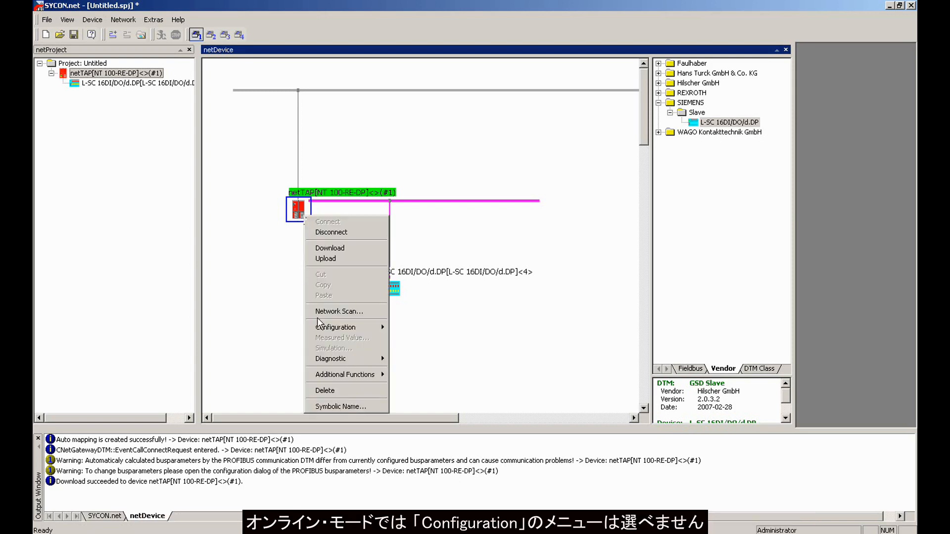
mouse_move(334, 360)
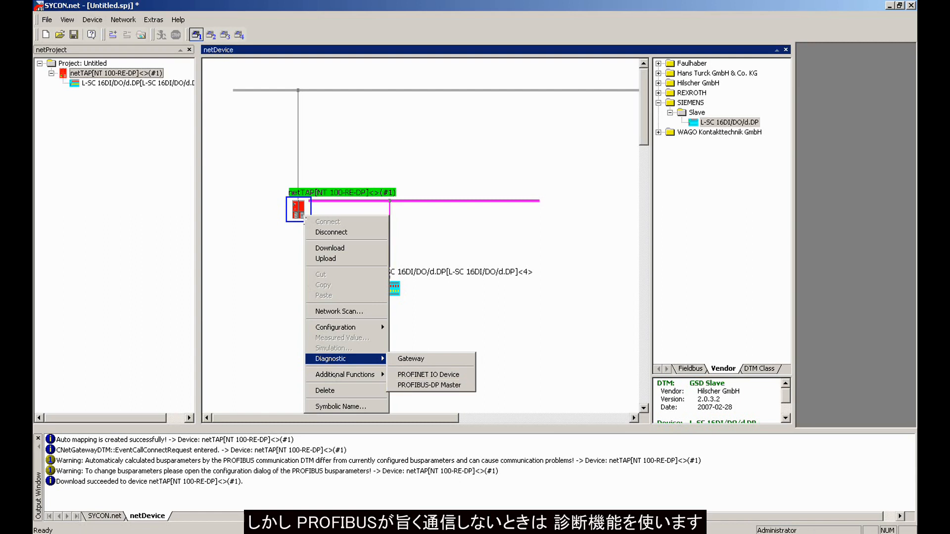
click(429, 385)
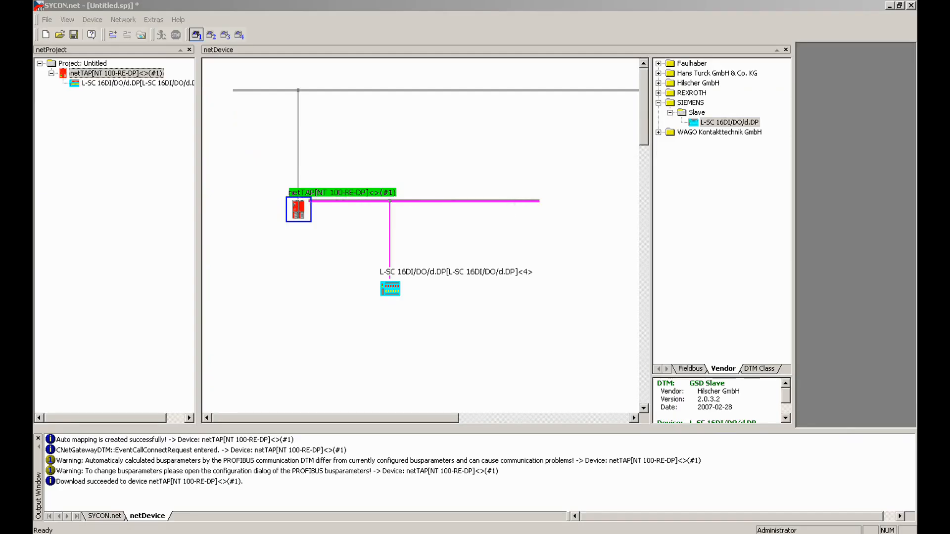
click(308, 210)
right_click(308, 210)
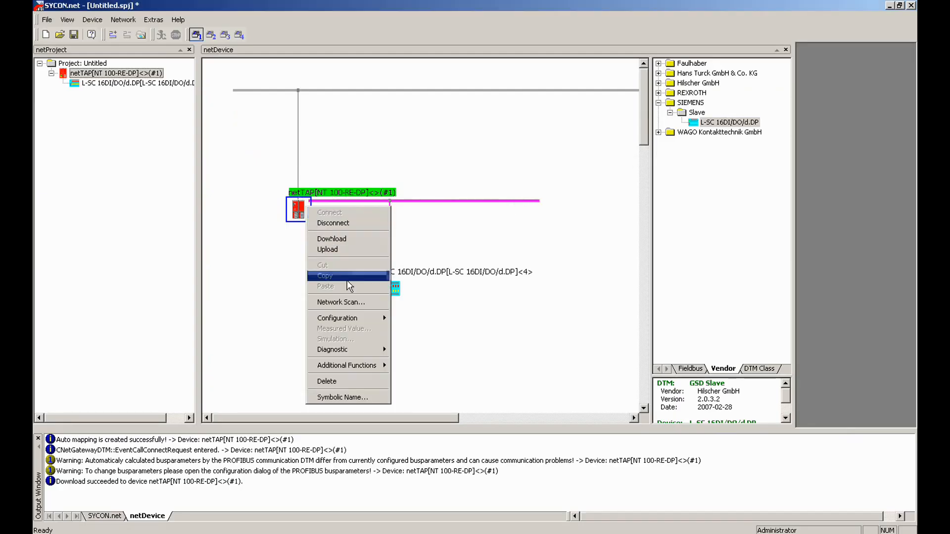
mouse_move(351, 352)
mouse_move(361, 320)
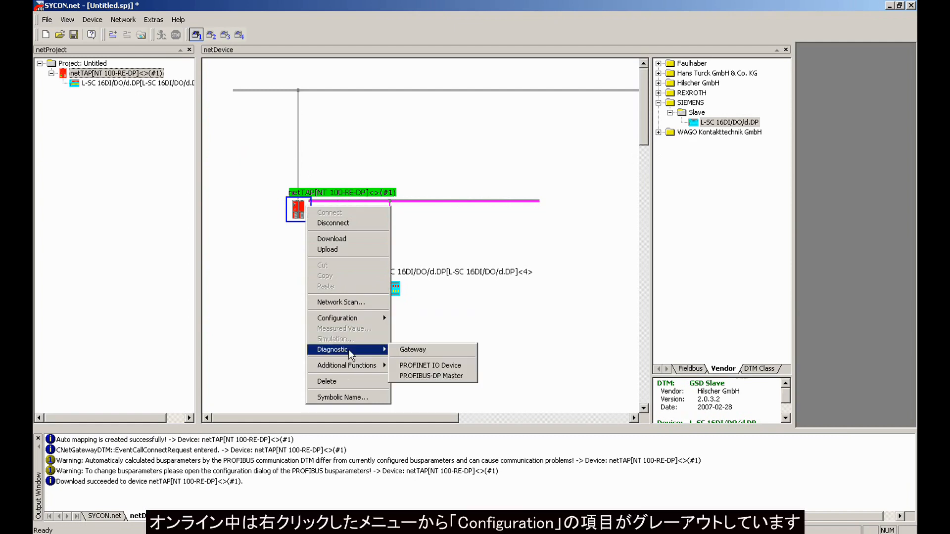
click(439, 375)
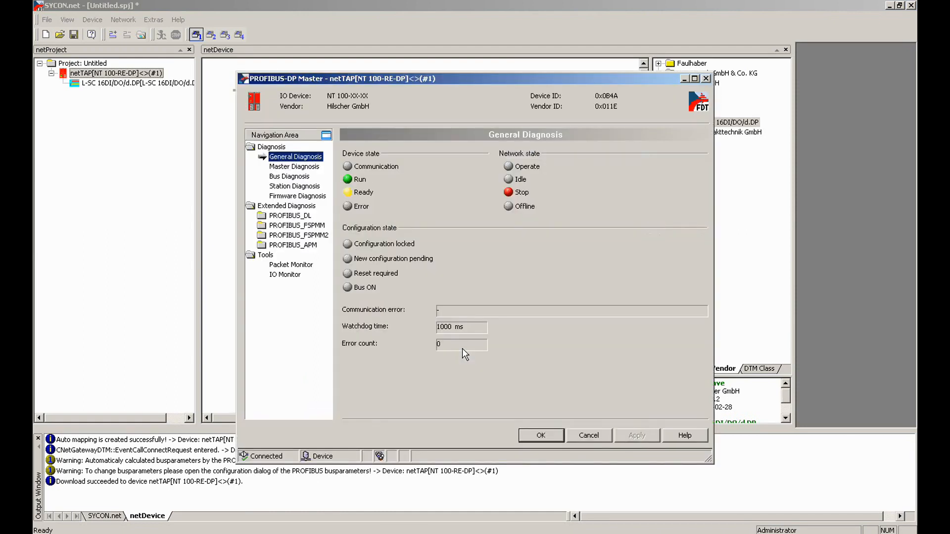
Examine the extended diagnosis of PROFIBUS_DL, including its Counter, and the DMPMM Counter, MMAC1 Counter and Timer of PROFIBUS_FSPMM
click(303, 216)
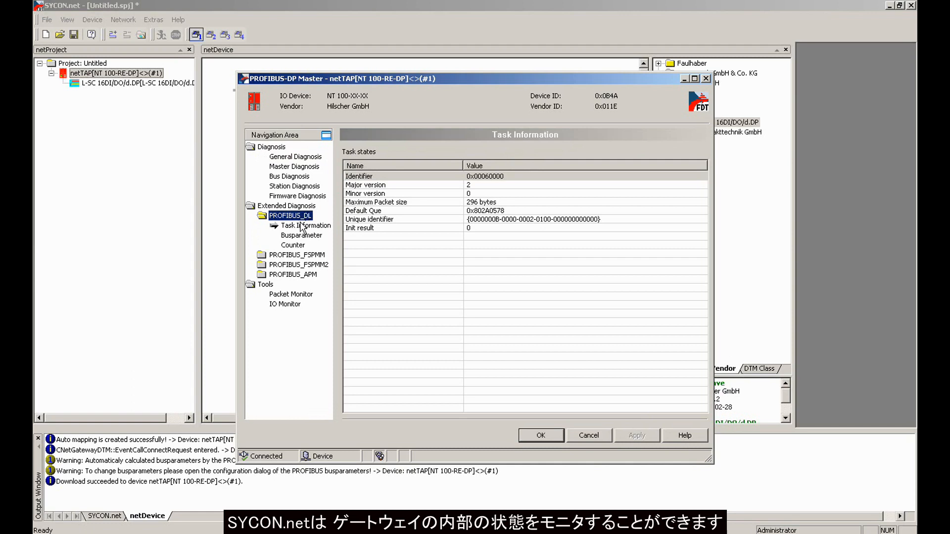
click(293, 246)
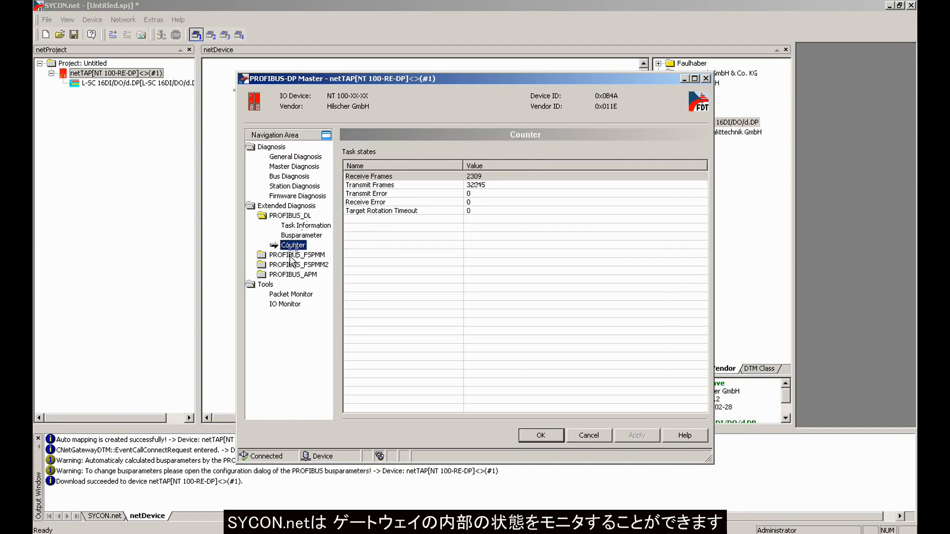
click(291, 256)
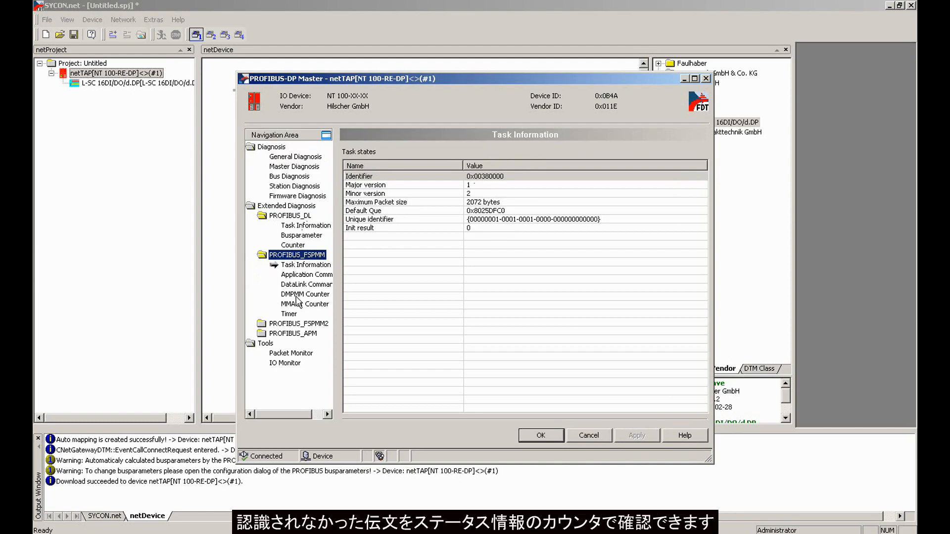
click(299, 295)
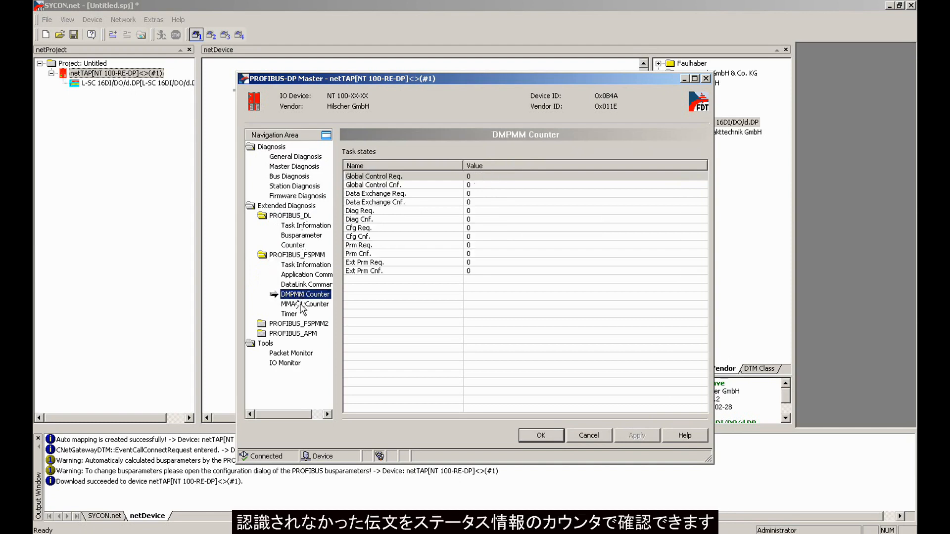
click(300, 304)
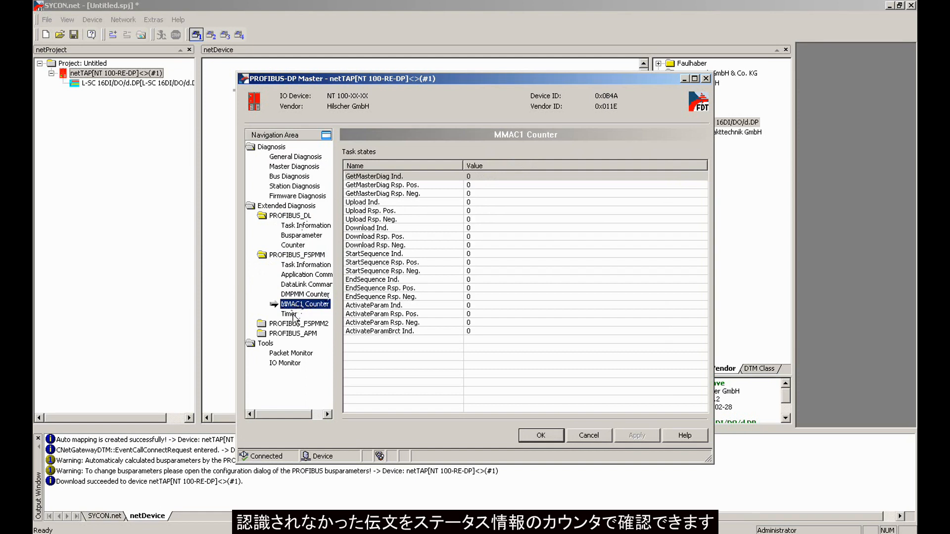
click(293, 314)
Examine the Task Information, Task-Resources and Application Commands pages of PROFIBUS_FSPMM2
click(294, 325)
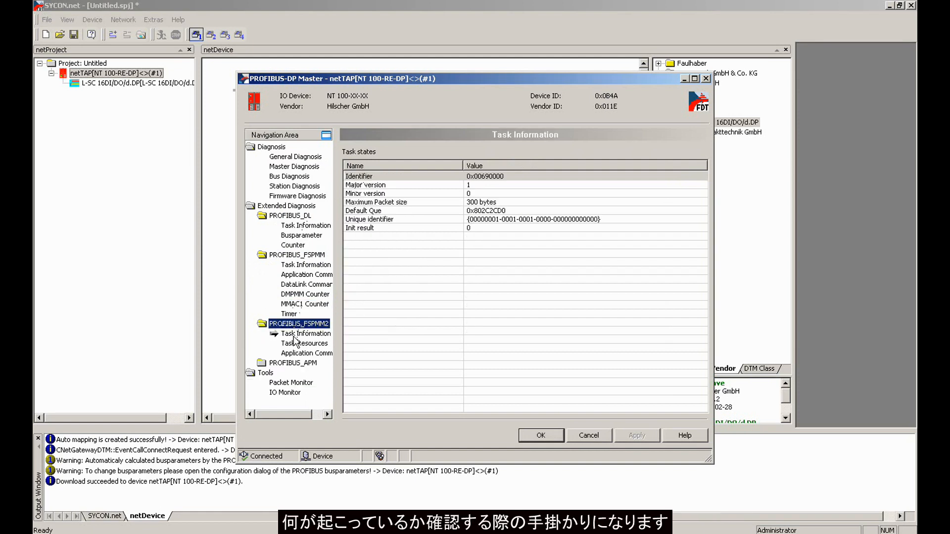
click(296, 335)
click(300, 344)
click(300, 354)
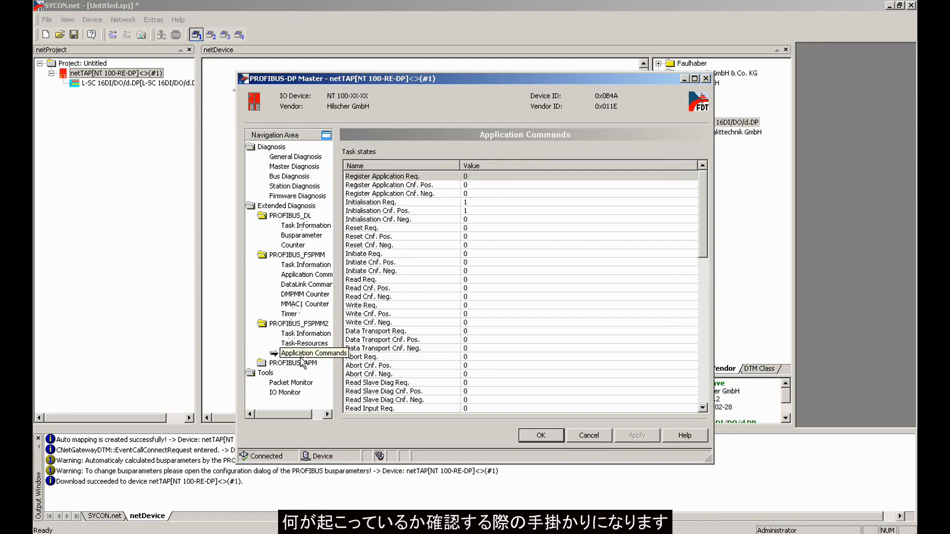
drag(702, 189, 693, 170)
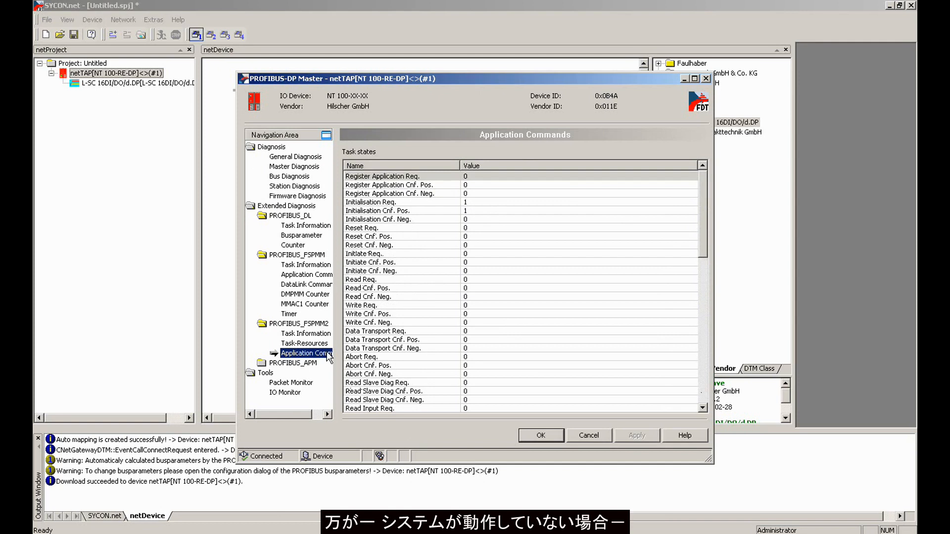
Examine the common state, global state field and Application Commands counters of PROFIBUS_APM
double_click(275, 364)
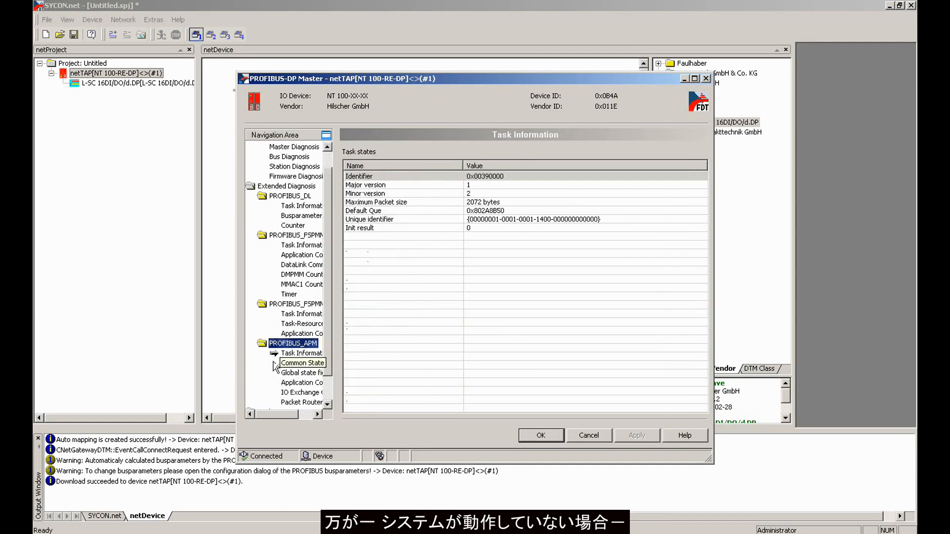
click(310, 365)
click(311, 374)
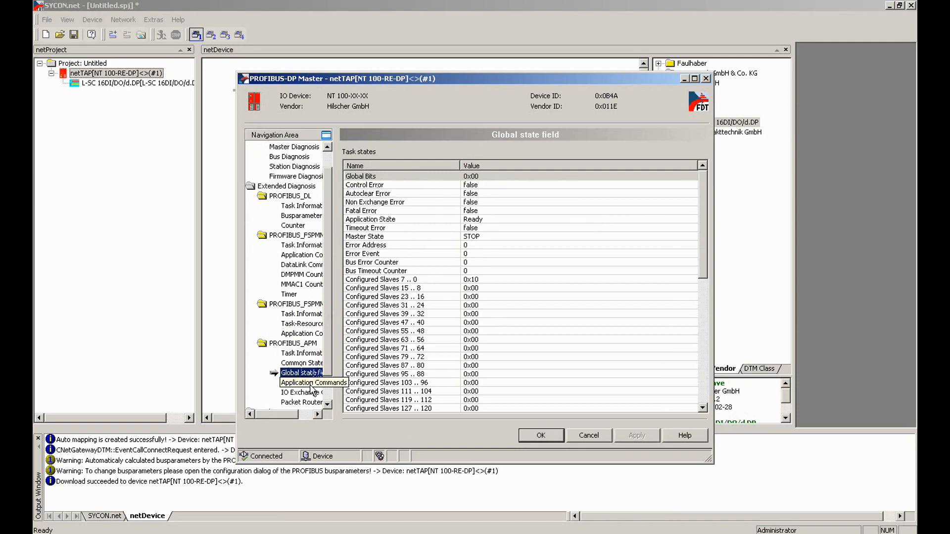
click(305, 385)
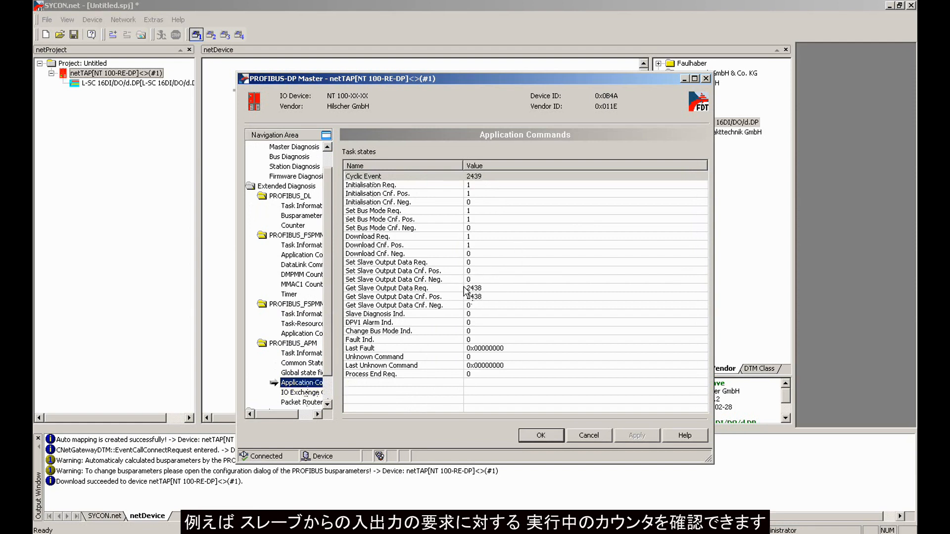
scroll(307, 366, down, 3)
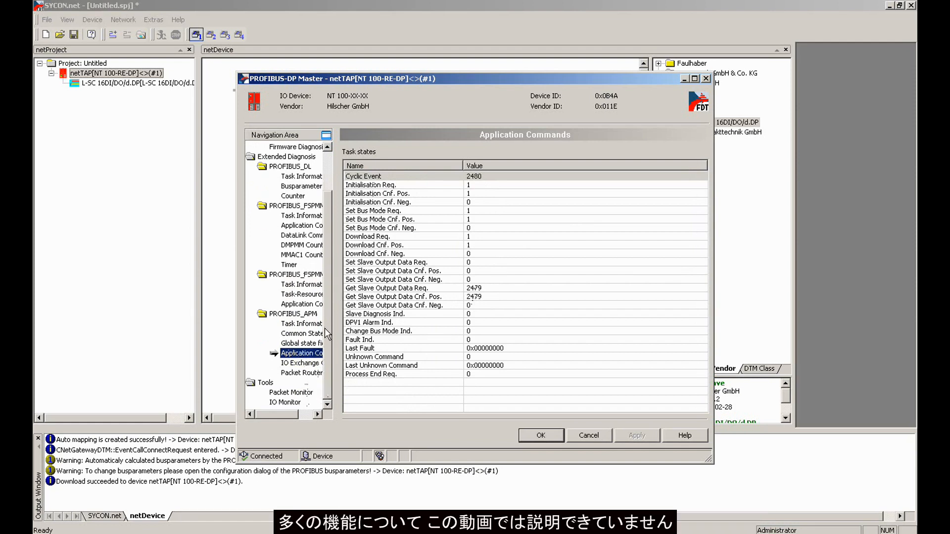
Examine the IO Exchange Counter of PROFIBUS_APM and the Task Information and bus parameters of PROFIBUS_DL
click(306, 364)
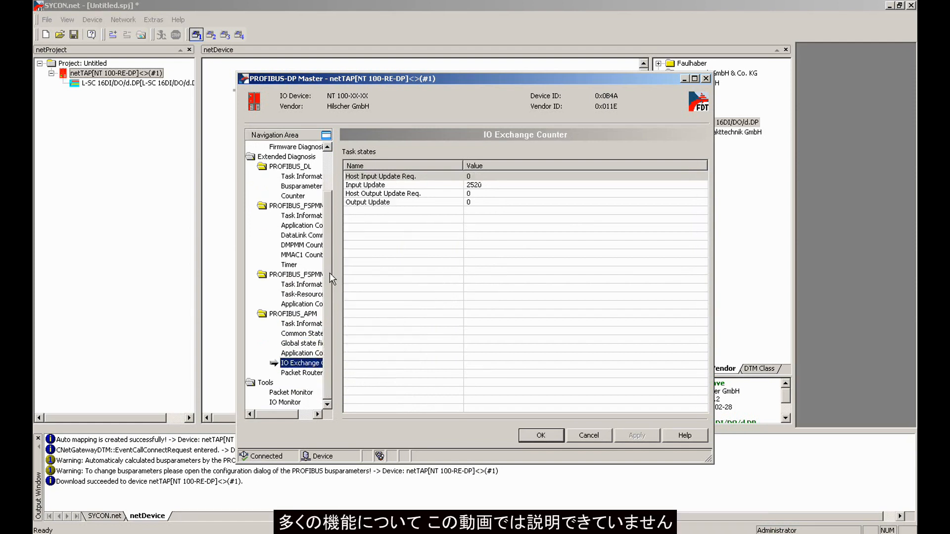
scroll(330, 239, up, 1)
scroll(331, 239, up, 2)
click(302, 226)
click(303, 235)
Examine the Task Information, Application Commands, DataLink Commands, DMPMM Counter and MMAC1 Counter of PROFIBUS_FSPMM, and close the PROFIBUS-DP Master diagnosis
click(301, 264)
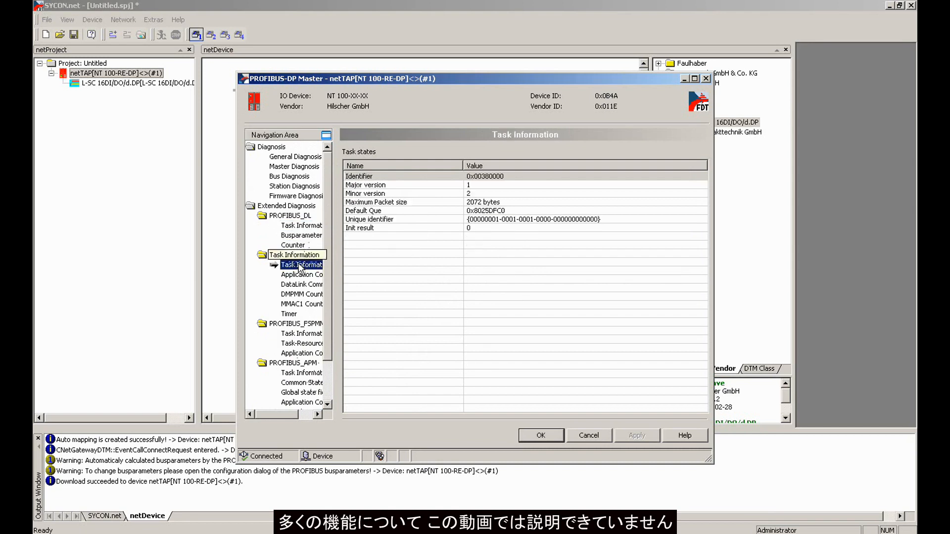
click(302, 276)
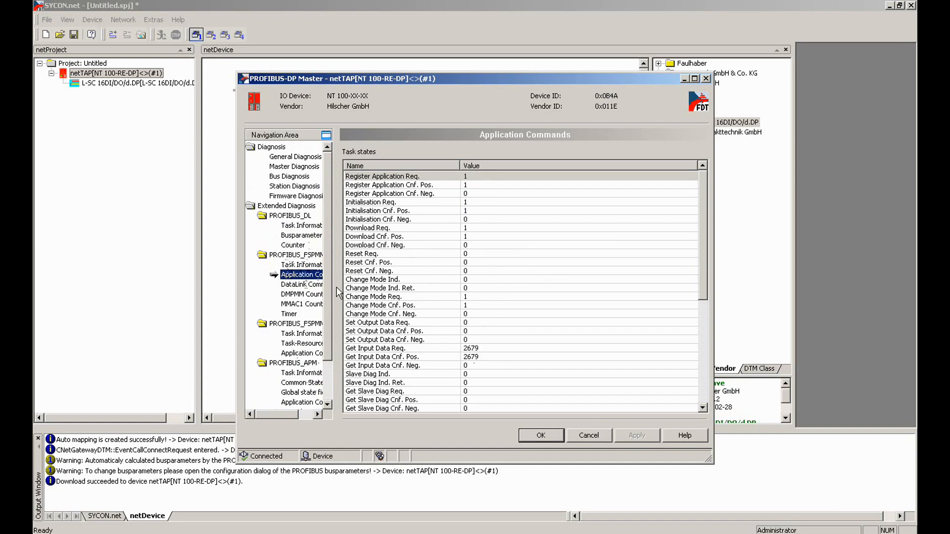
click(303, 286)
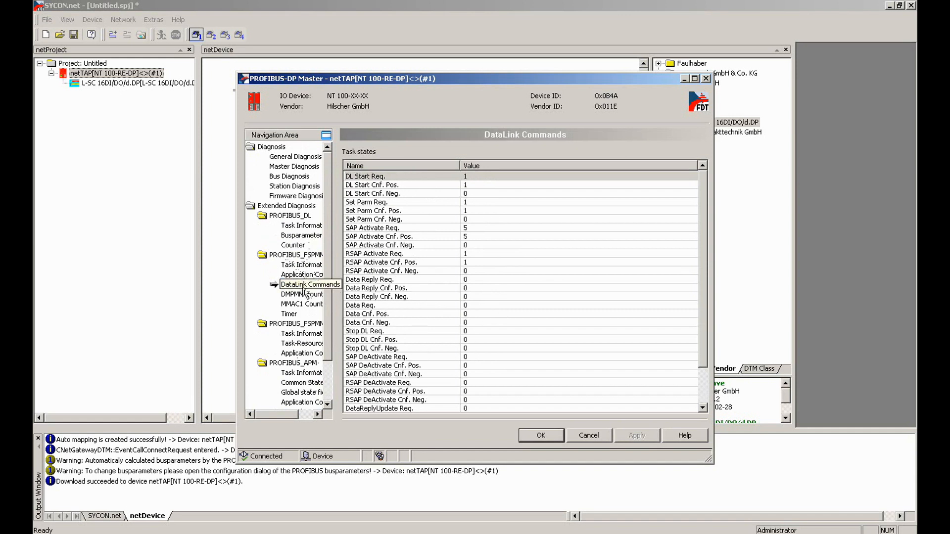
click(304, 294)
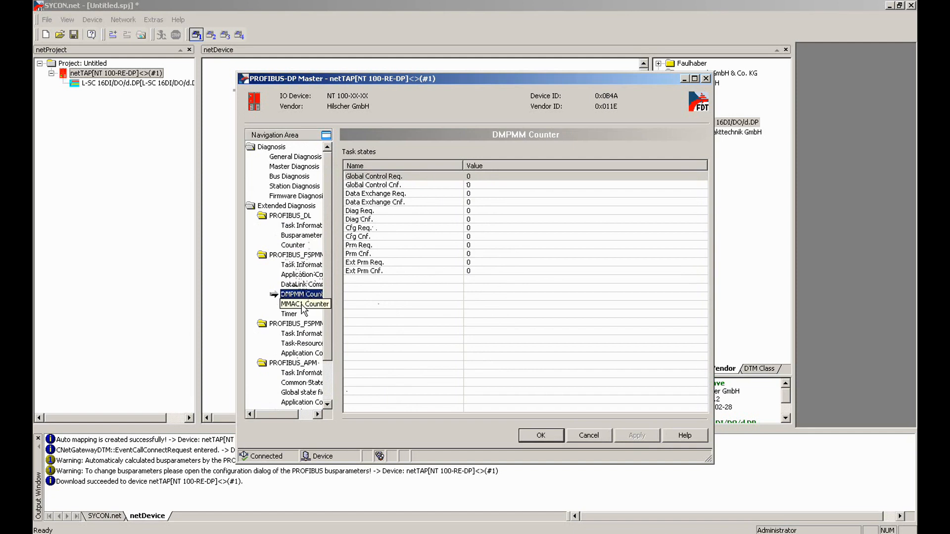
click(303, 305)
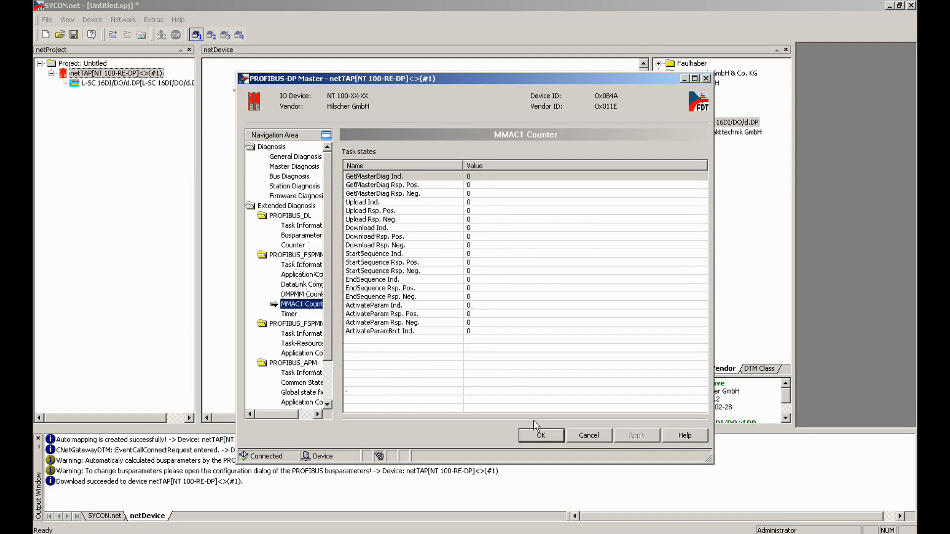
click(541, 435)
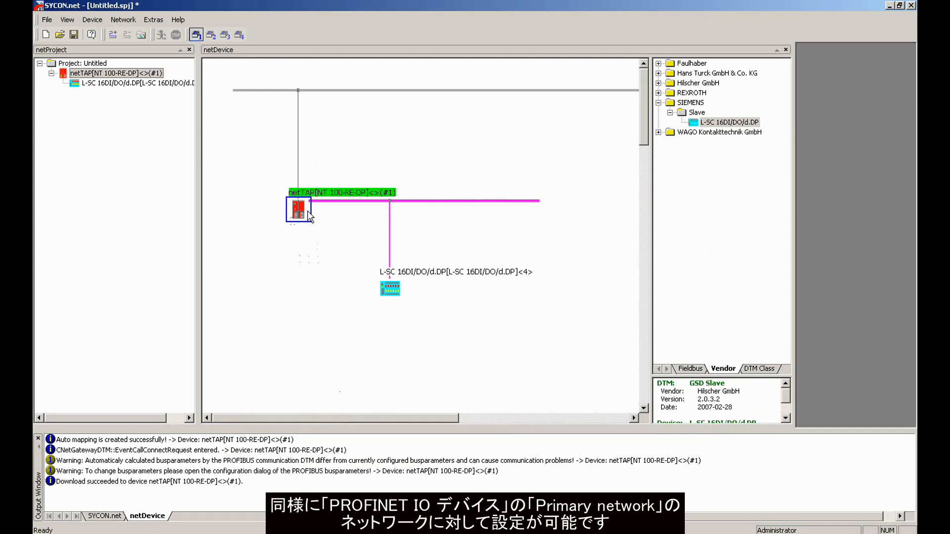
Open the PROFINET IO Device diagnosis of the netTAP gateway
right_click(308, 212)
mouse_move(348, 355)
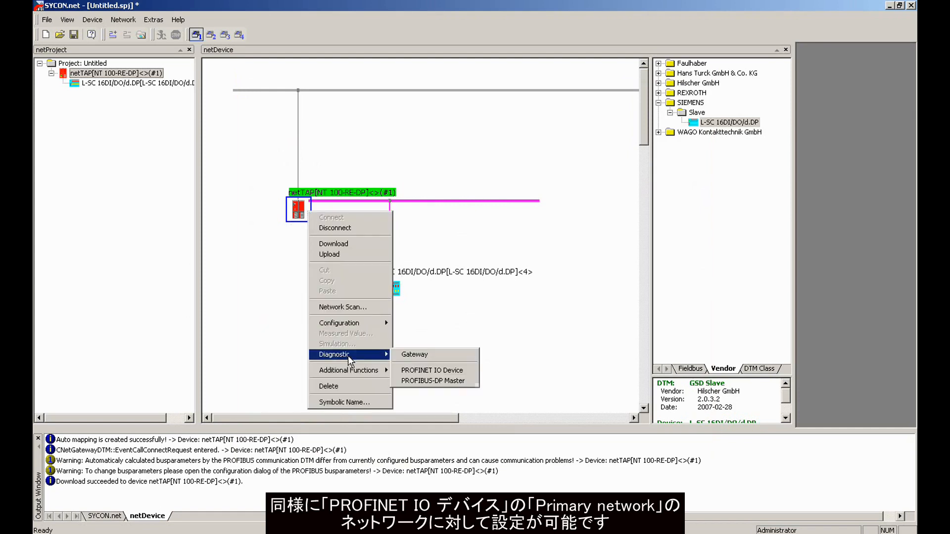
click(470, 368)
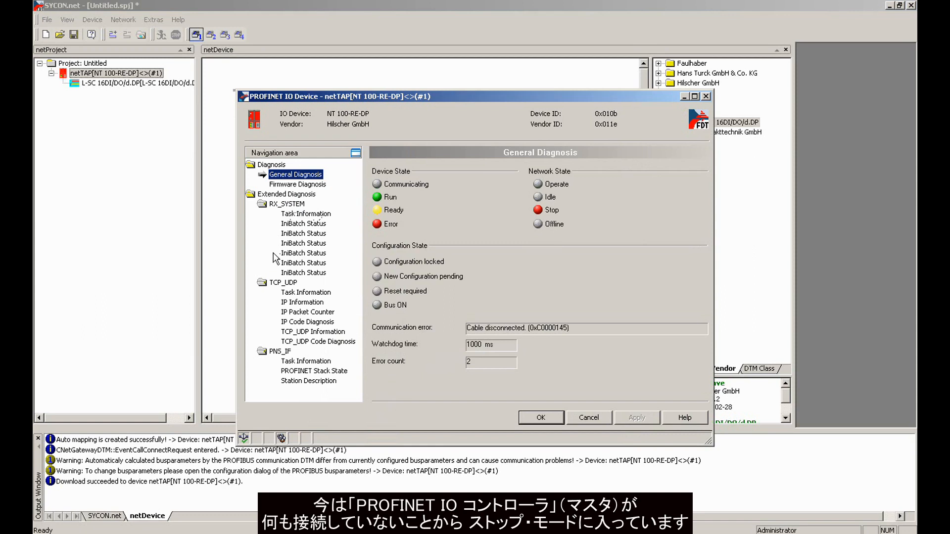
Examine the TCP_UDP extended diagnosis from Task Information and IP Information through TCP_UDP Code Diagnosis, and close the PROFINET IO Device diagnosis
click(299, 294)
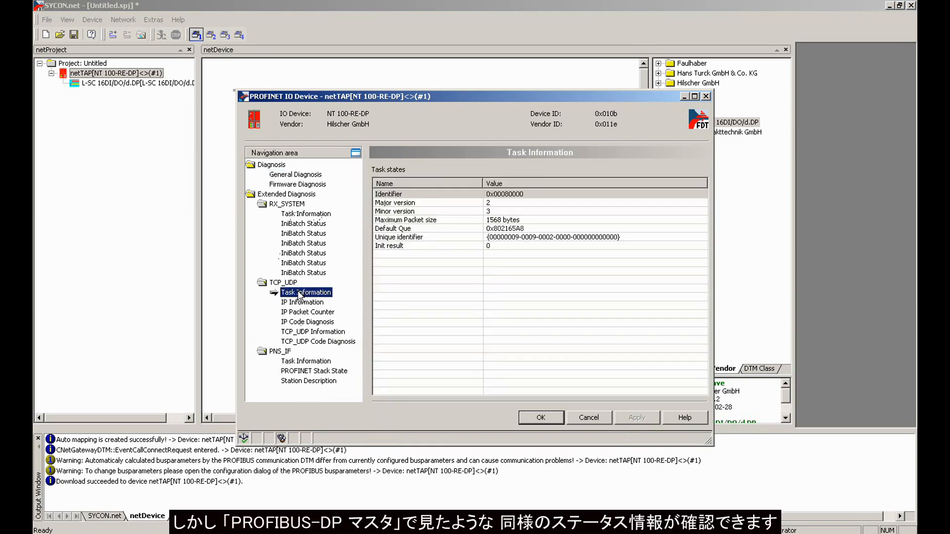
click(300, 303)
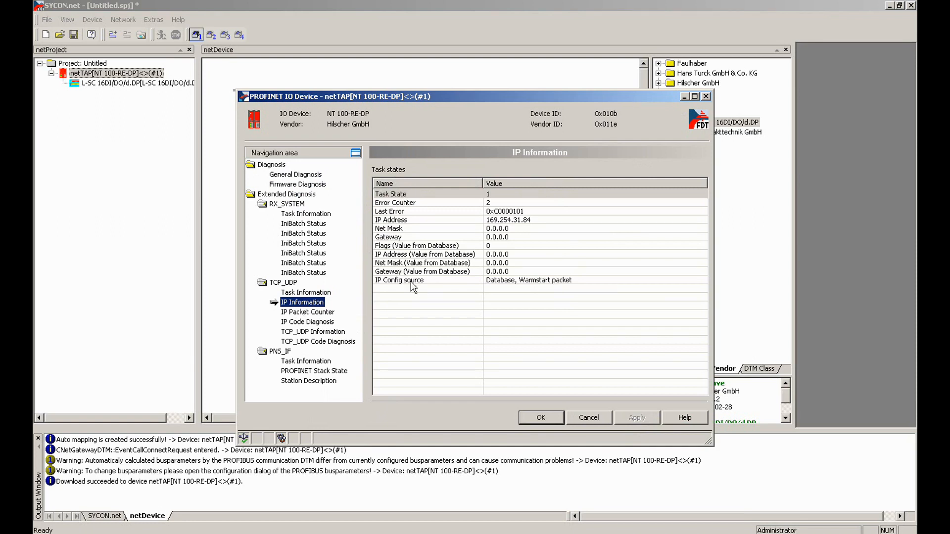
click(317, 311)
click(319, 322)
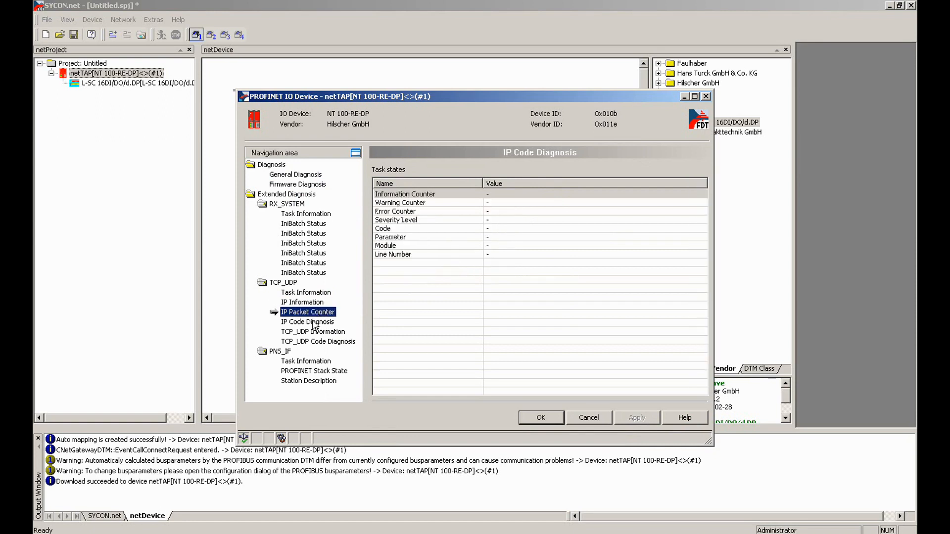
click(313, 332)
click(312, 342)
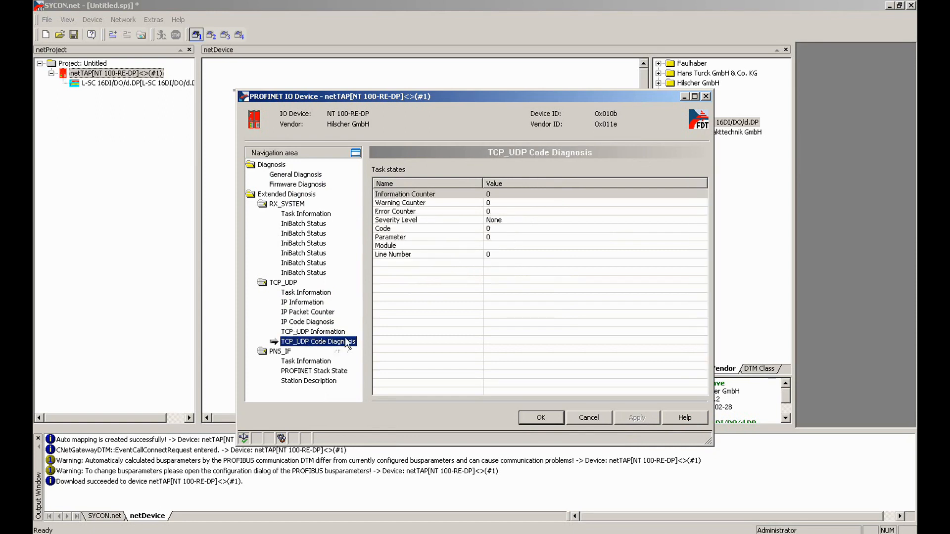
click(531, 416)
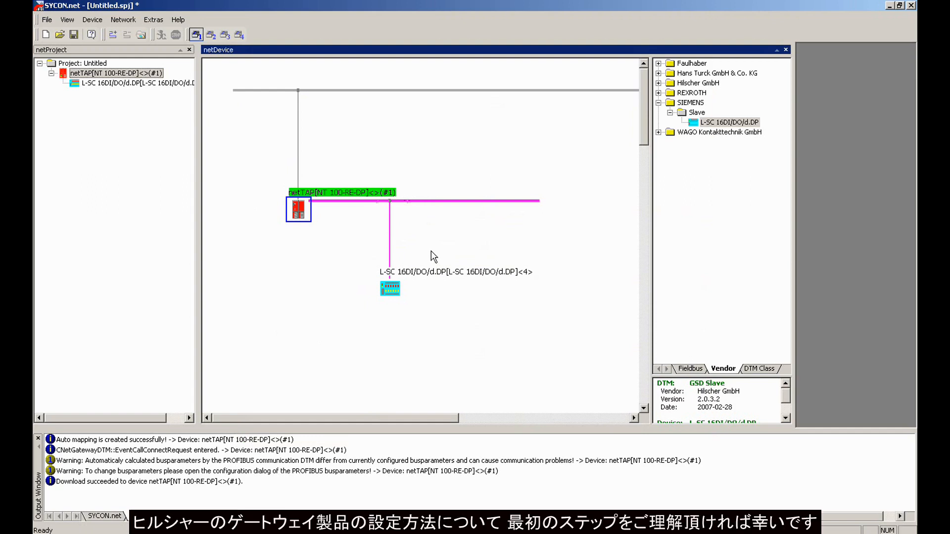
Disconnect the netTAP NT 100-RE-DP gateway from its online connection
right_click(298, 216)
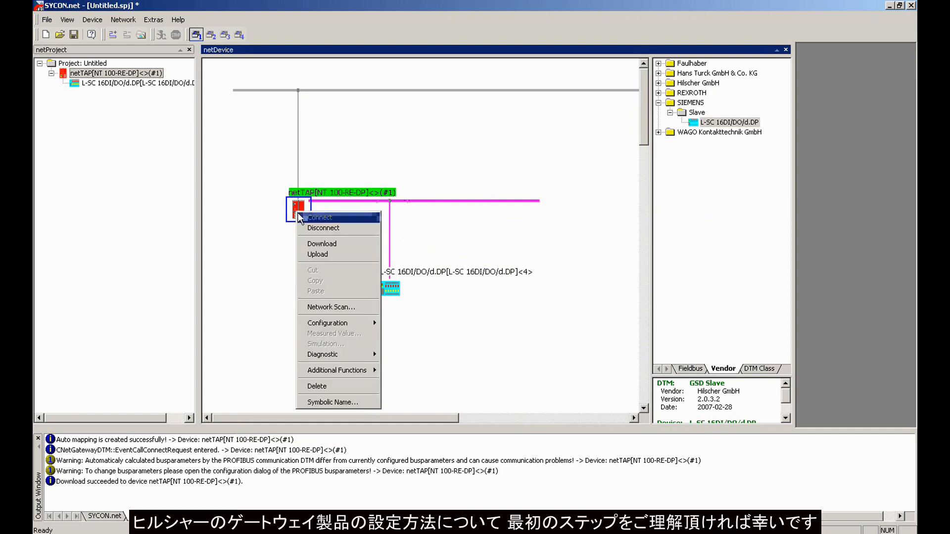
click(322, 229)
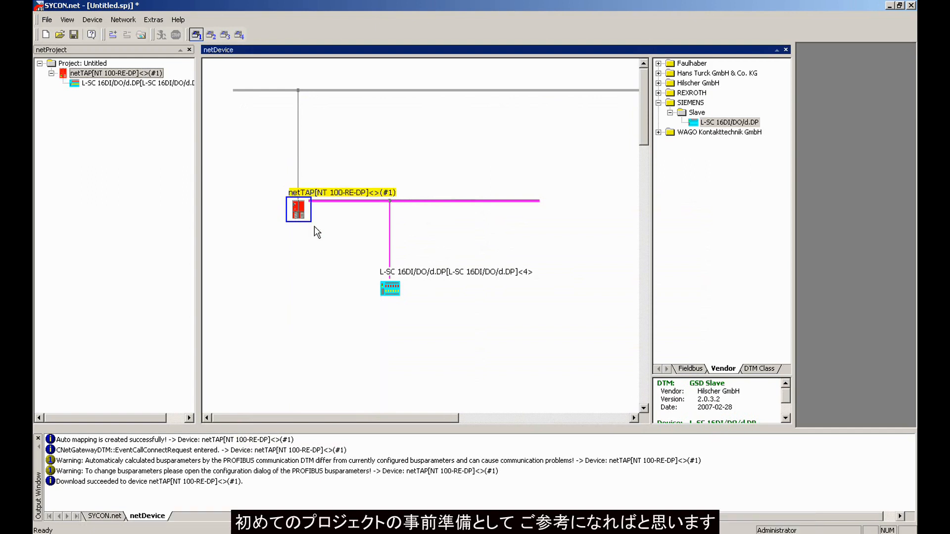